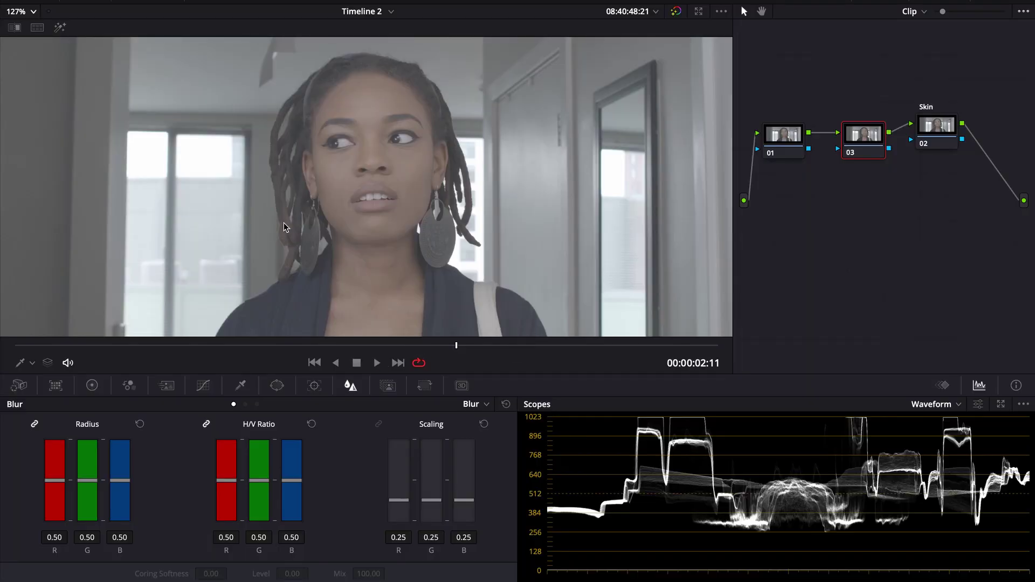
# - Play the clip through, scrub back to the front-facing frame at 02:10 and select node 01
pyautogui.click(19, 345)
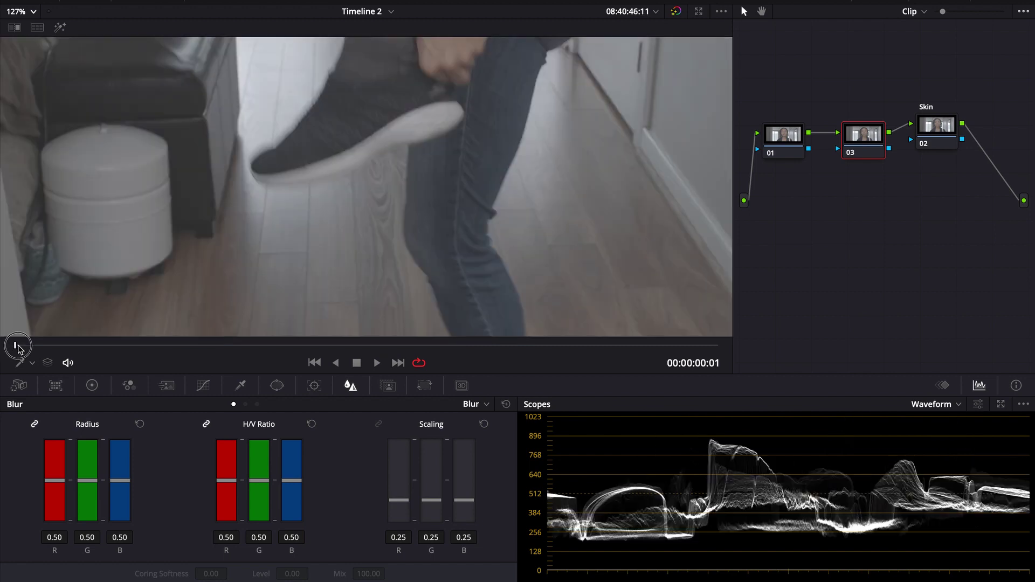
pyautogui.press('space')
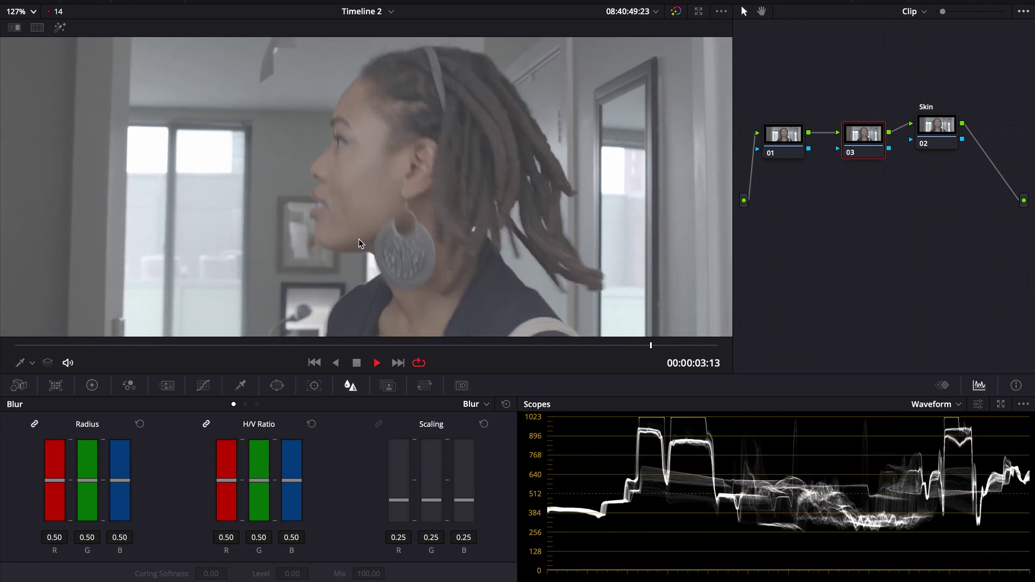
pyautogui.press('space')
pyautogui.moveTo(496, 348); pyautogui.dragTo(454, 357)
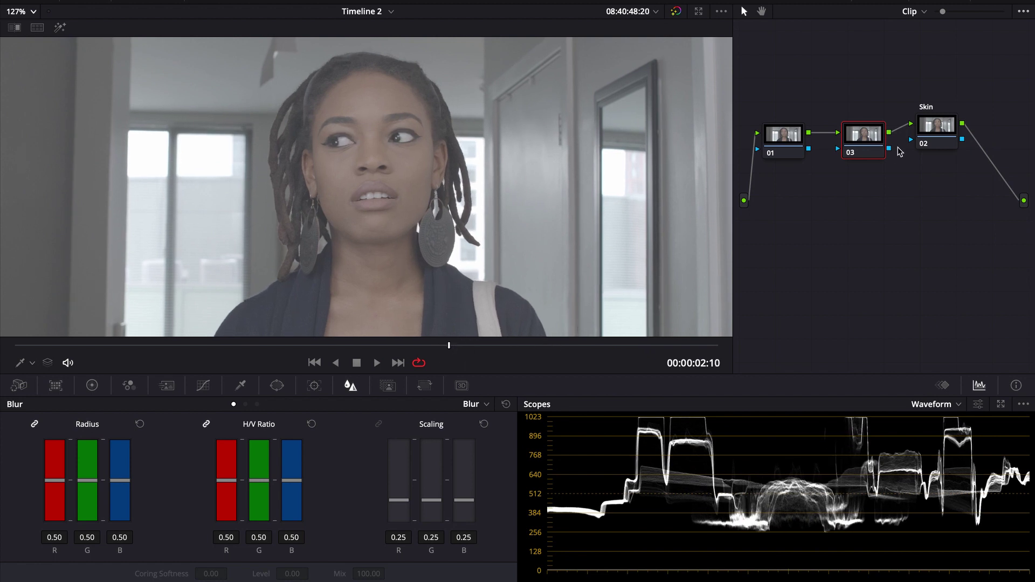
pyautogui.click(780, 147)
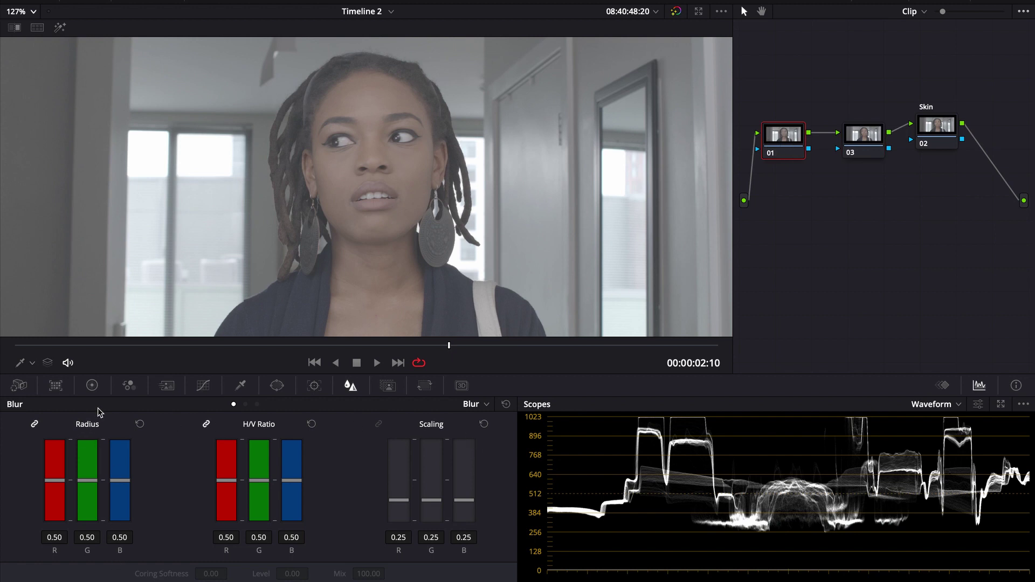
# - On node 01's Color Wheels, set lift -0.15, gain 1.11, gamma 0.01, contrast 1.208 and saturation 64.20
pyautogui.click(92, 386)
pyautogui.moveTo(99, 527); pyautogui.dragTo(46, 527)
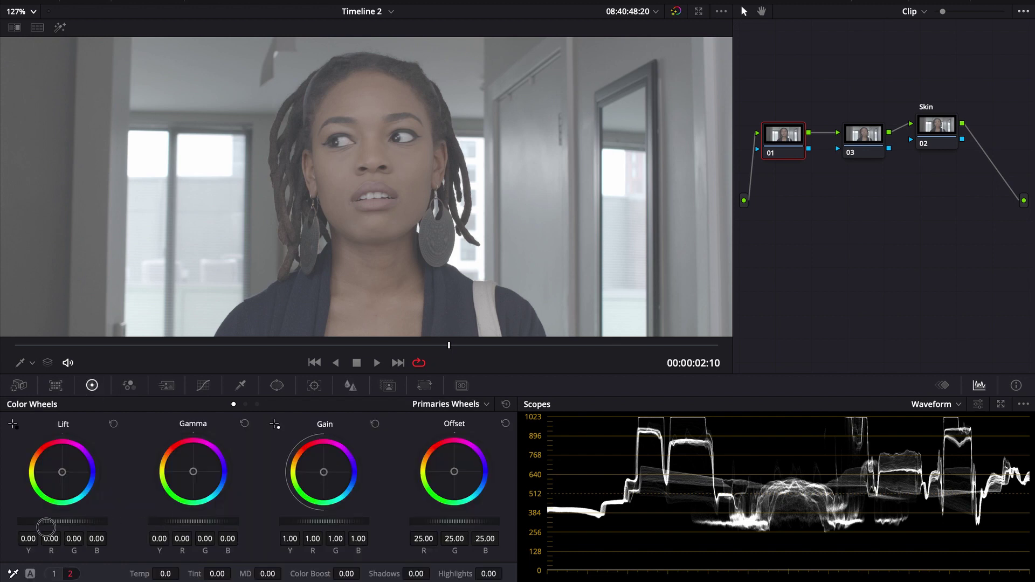
pyautogui.moveTo(518, 290); pyautogui.dragTo(440, 286)
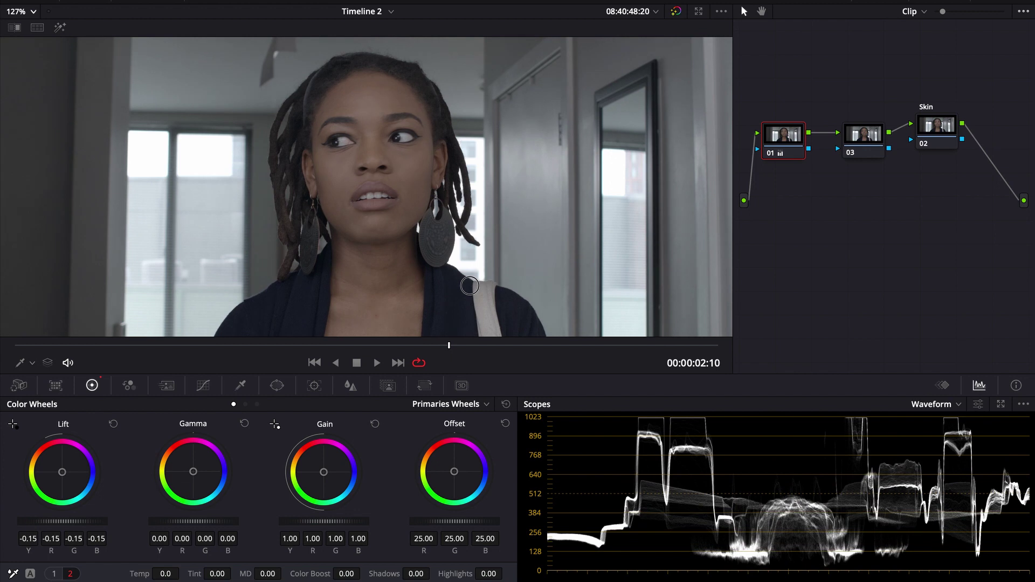
pyautogui.moveTo(323, 521); pyautogui.dragTo(356, 513)
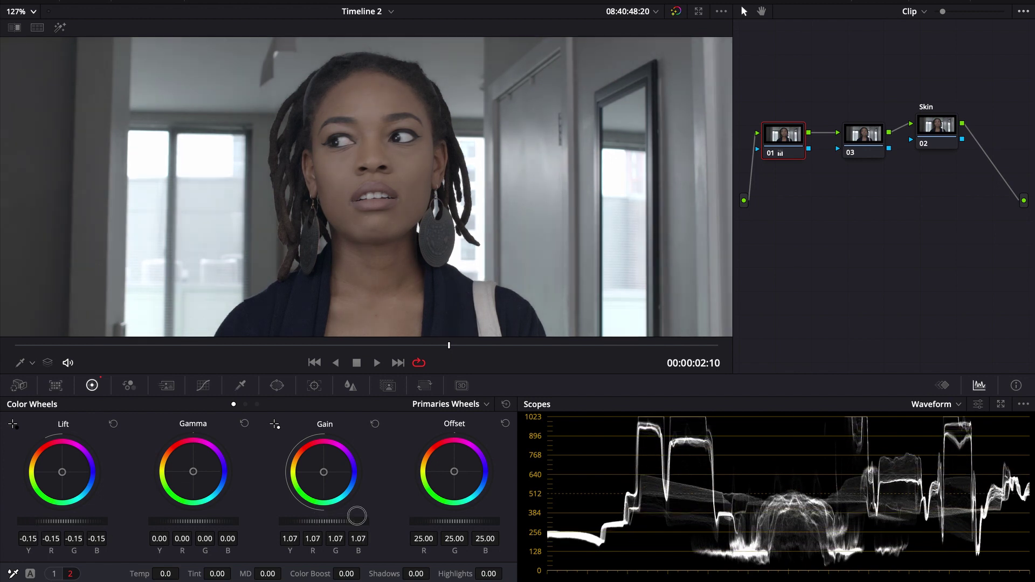
pyautogui.moveTo(197, 528); pyautogui.dragTo(216, 529)
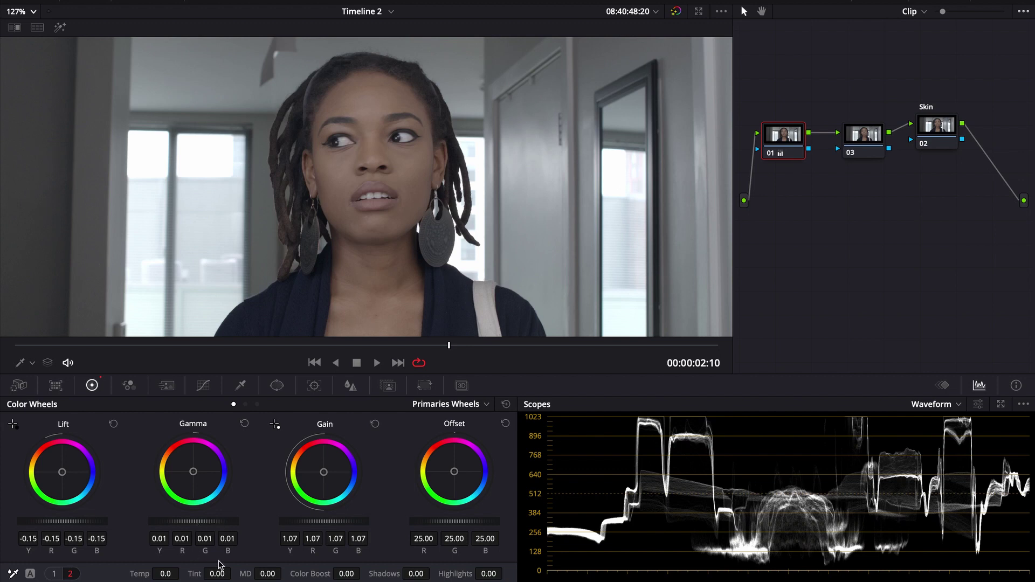
pyautogui.click(53, 574)
pyautogui.moveTo(251, 575); pyautogui.dragTo(292, 575)
pyautogui.moveTo(329, 521); pyautogui.dragTo(353, 522)
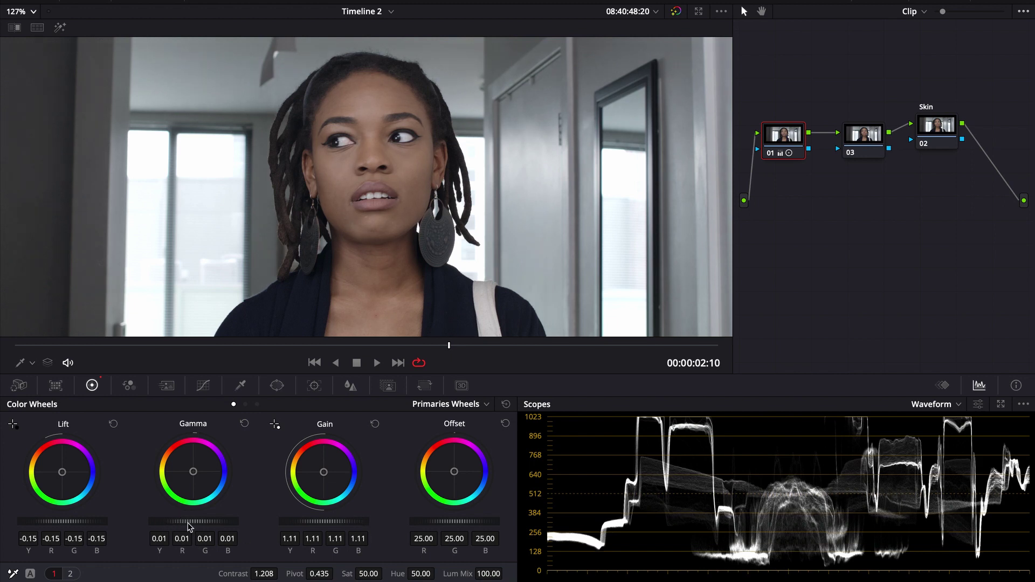
pyautogui.moveTo(347, 575)
pyautogui.mouseDown()
pyautogui.moveTo(403, 573)
pyautogui.moveTo(366, 570)
pyautogui.mouseUp()
# - Give node 03 the label 'Sharpen'
pyautogui.rightClick(865, 153)
pyautogui.click(886, 175)
pyautogui.write('Sharpen')
pyautogui.press('Return')
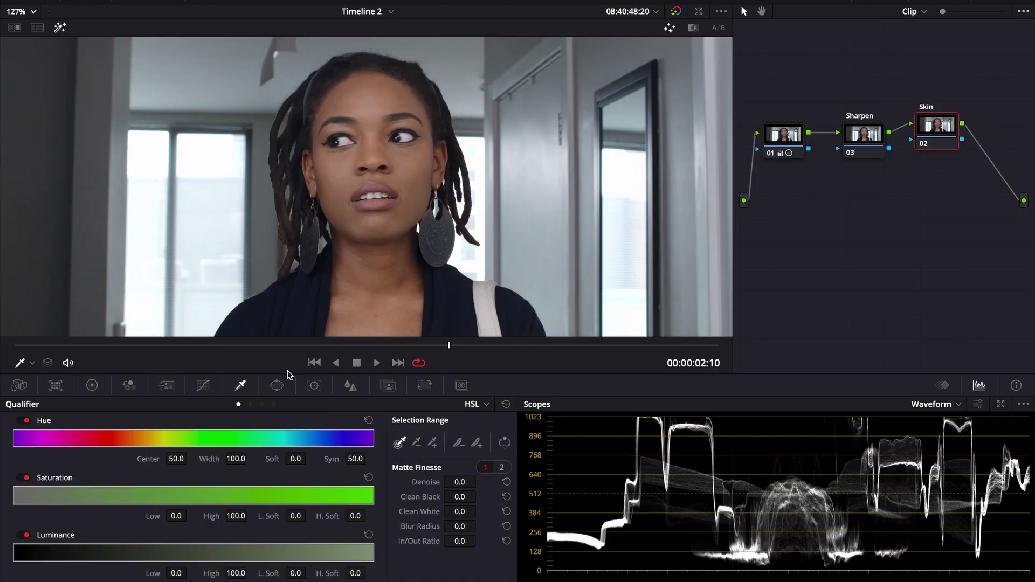
# - Sample the skin to key it, then set Sat Low 0.0, Hue Width 5.9 and Lum High 71.6
pyautogui.moveTo(376, 87)
pyautogui.mouseDown()
pyautogui.moveTo(375, 146)
pyautogui.moveTo(416, 167)
pyautogui.moveTo(416, 208)
pyautogui.mouseUp()
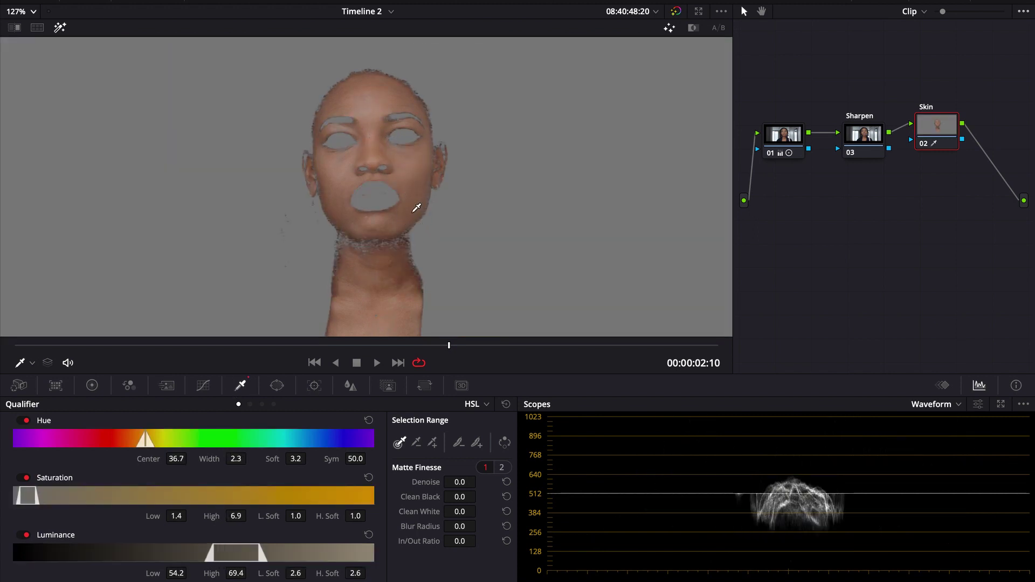
pyautogui.click(59, 30)
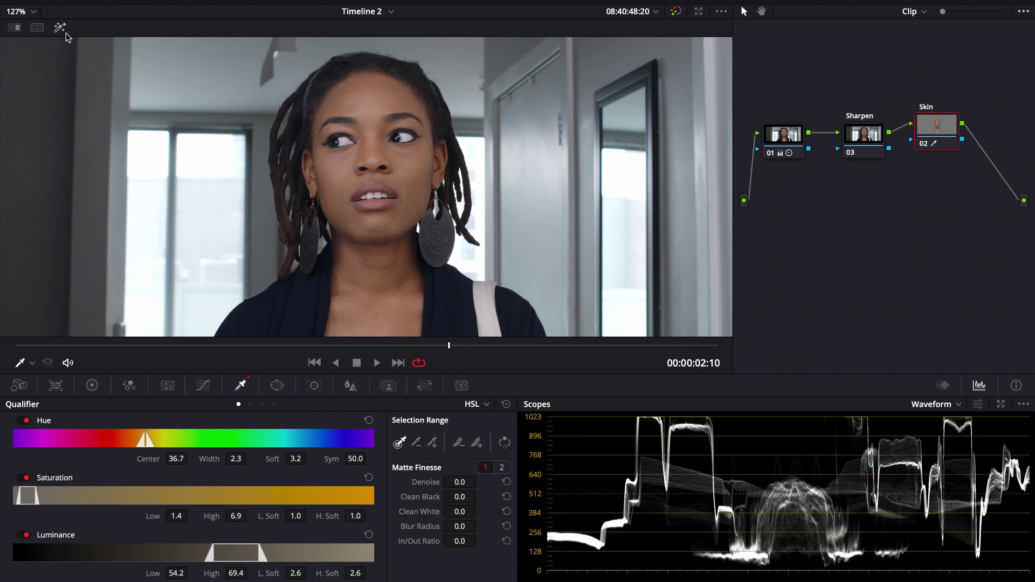
pyautogui.click(59, 28)
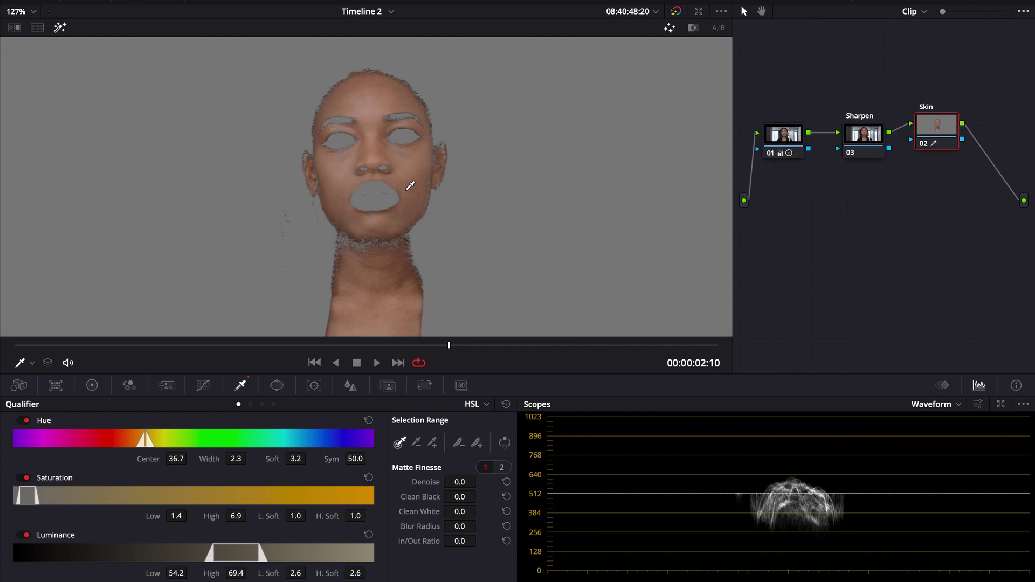
pyautogui.moveTo(20, 500); pyautogui.dragTo(8, 503)
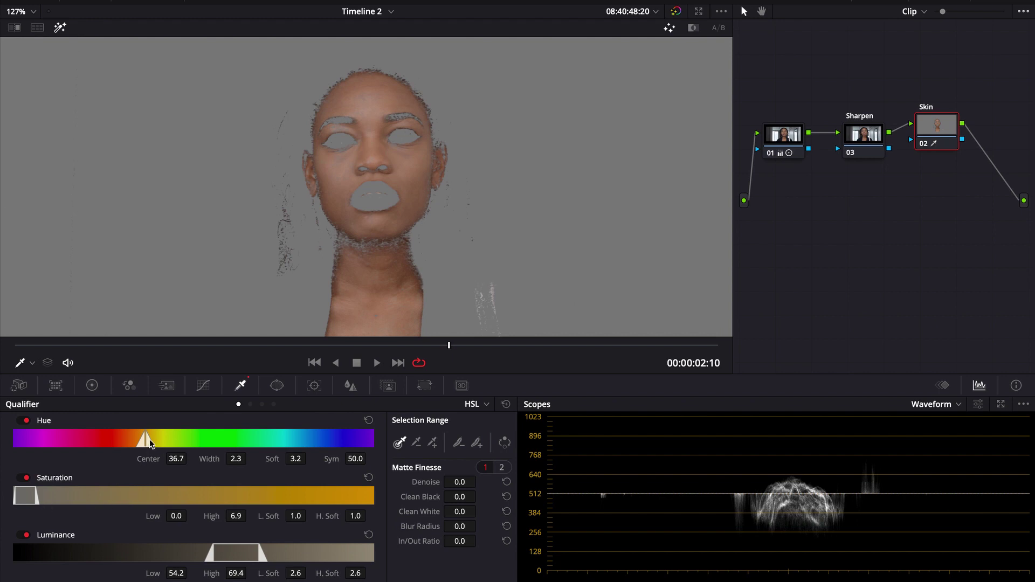
pyautogui.moveTo(236, 462); pyautogui.dragTo(257, 462)
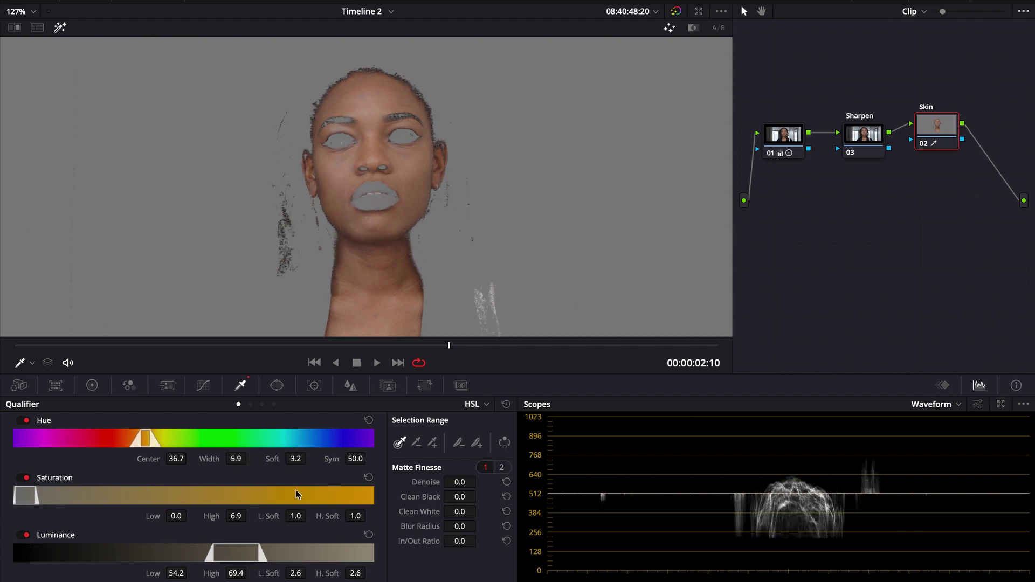
pyautogui.moveTo(263, 553); pyautogui.dragTo(268, 550)
# - Refine the skin matte with Clean Black 7.6, Clean White 10.9 and Denoise 10.3
pyautogui.moveTo(459, 498)
pyautogui.mouseDown()
pyautogui.moveTo(526, 509)
pyautogui.moveTo(460, 510)
pyautogui.mouseUp()
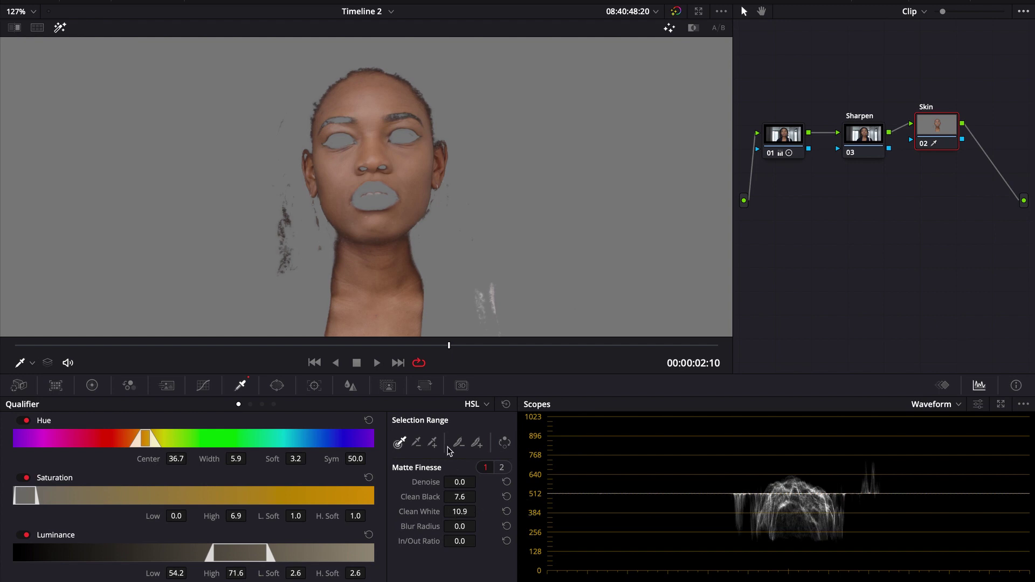
pyautogui.moveTo(460, 481)
pyautogui.mouseDown()
pyautogui.moveTo(526, 484)
pyautogui.moveTo(461, 482)
pyautogui.mouseUp()
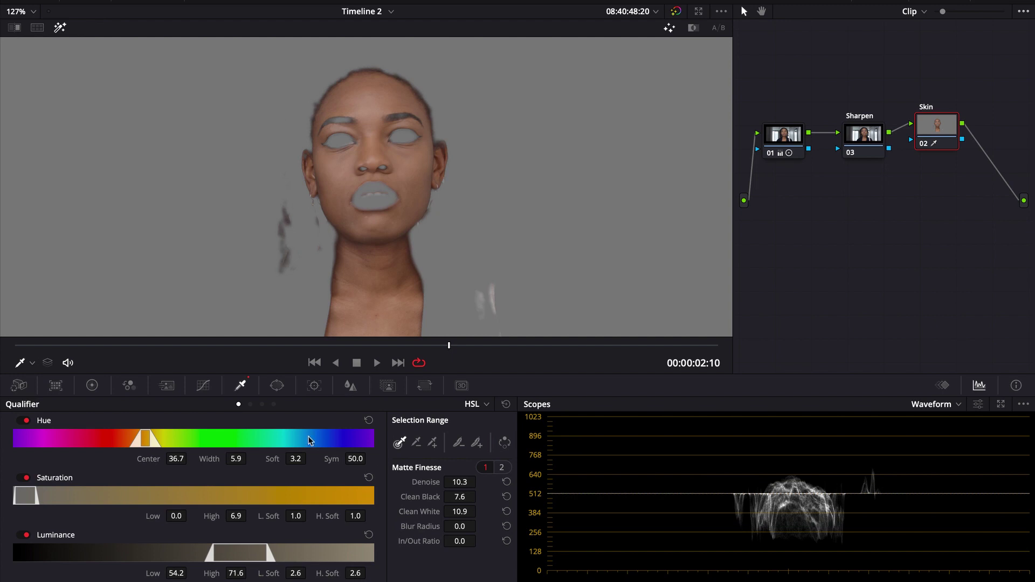
pyautogui.click(60, 27)
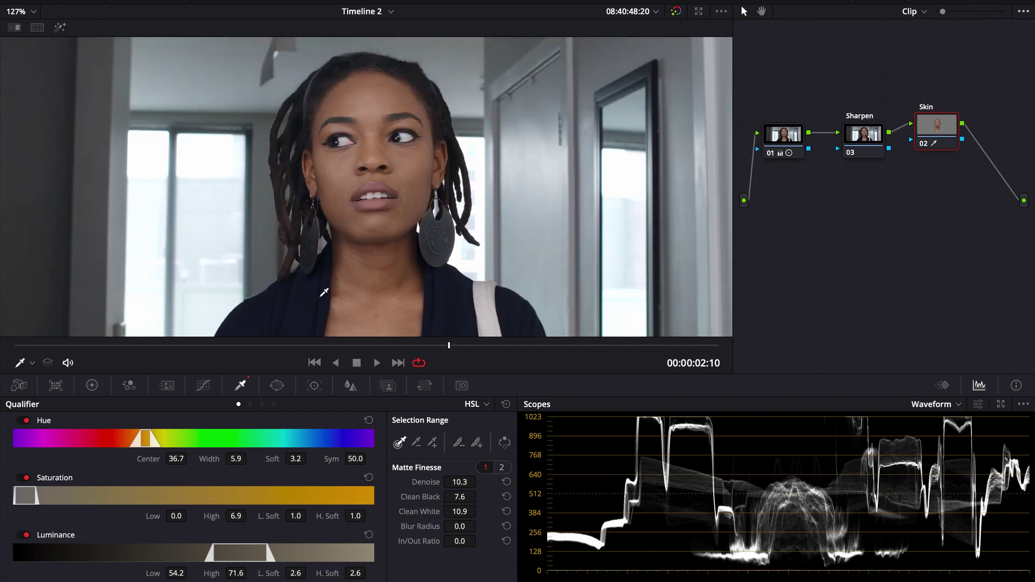
pyautogui.click(203, 386)
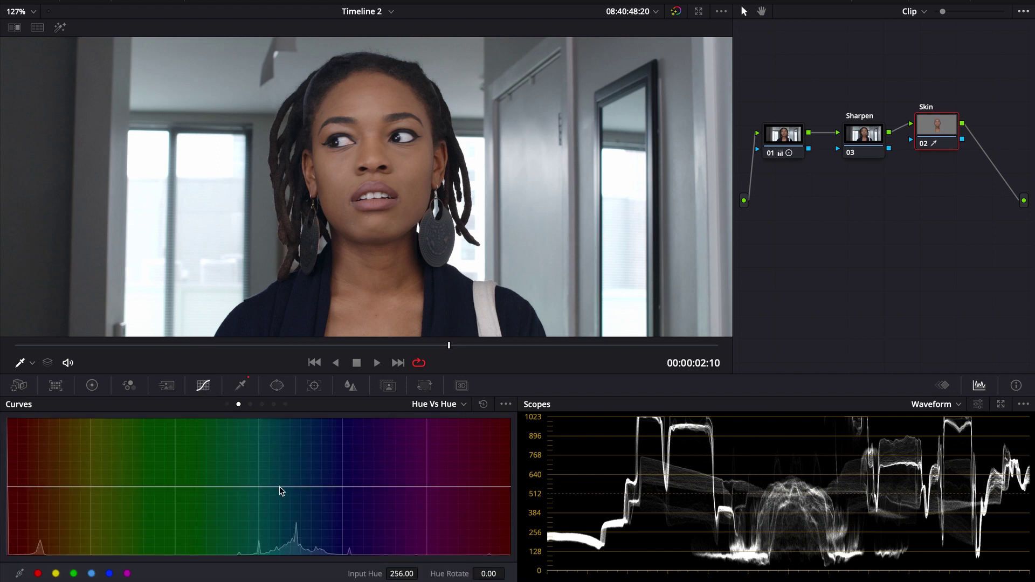
# - Place a Hue vs Hue control point at input hue 95.56 and raise it to hue rotate 4.82
pyautogui.scroll(3, 375, 197)
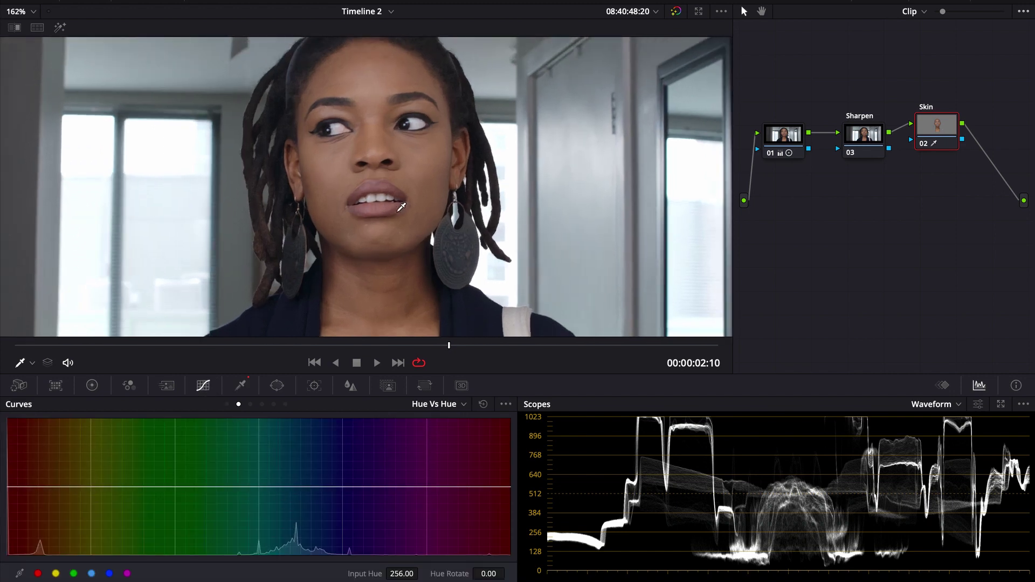
pyautogui.moveTo(401, 194); pyautogui.dragTo(399, 232)
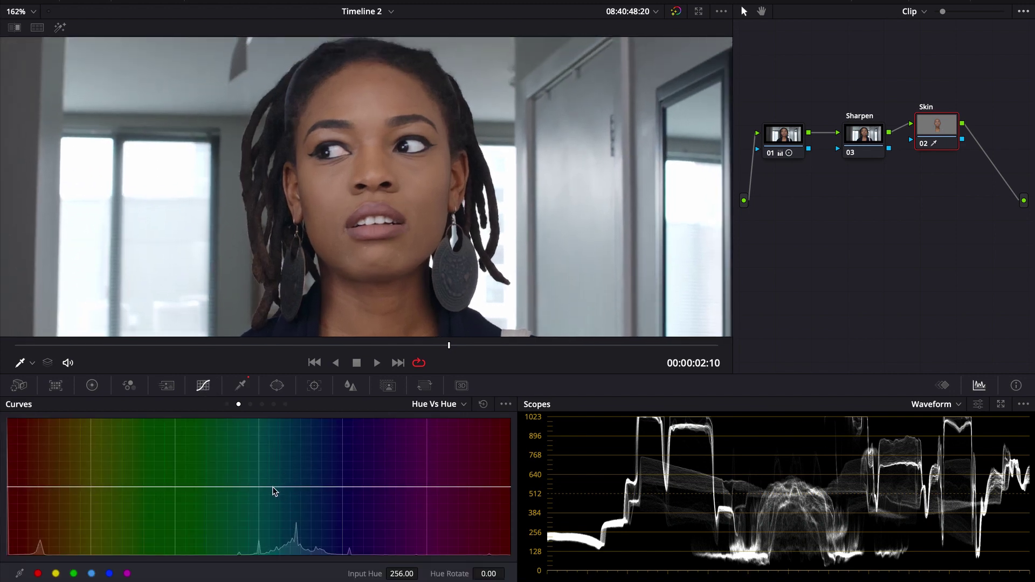
pyautogui.moveTo(273, 488); pyautogui.dragTo(287, 519)
pyautogui.click(286, 488)
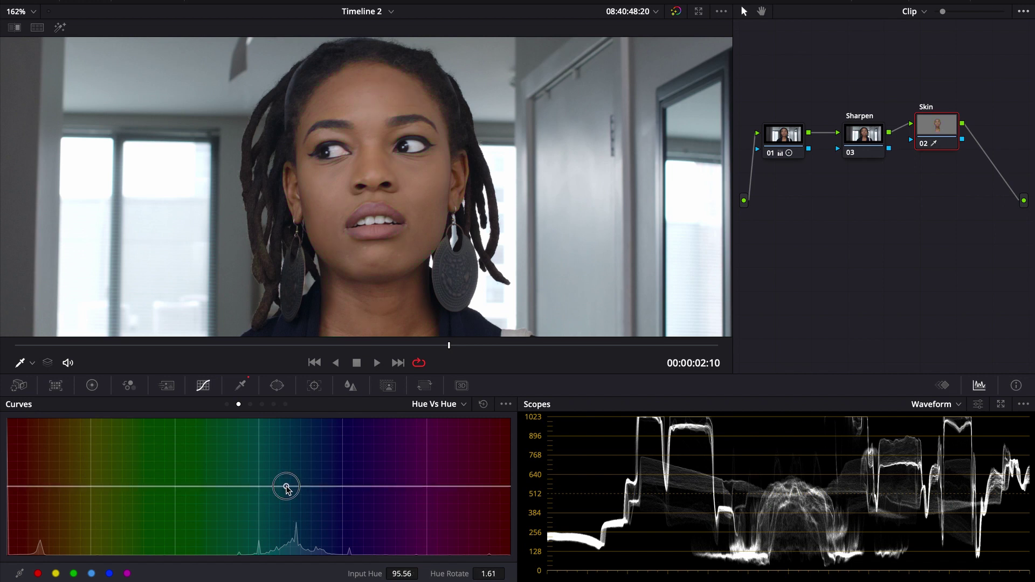
pyautogui.moveTo(286, 488); pyautogui.dragTo(287, 487)
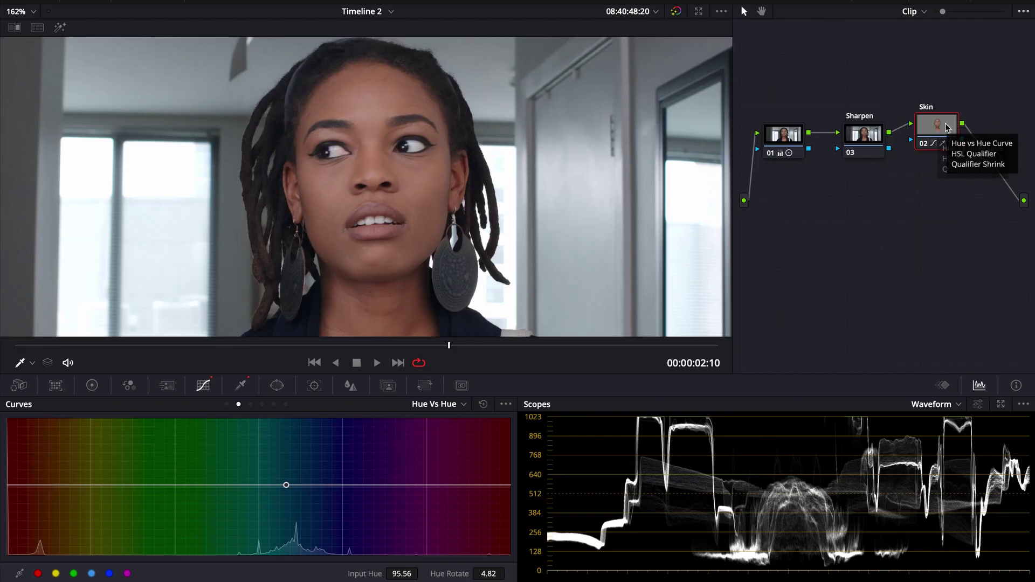
pyautogui.click(97, 388)
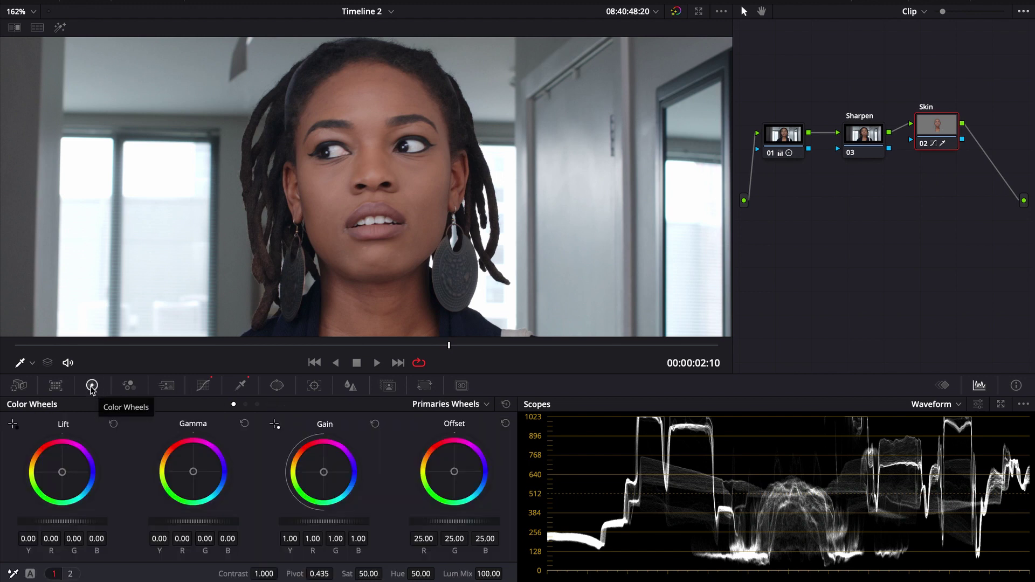
# - Bring up the Skin node's midtone detail control and try lowering MD as far as -100
pyautogui.click(71, 574)
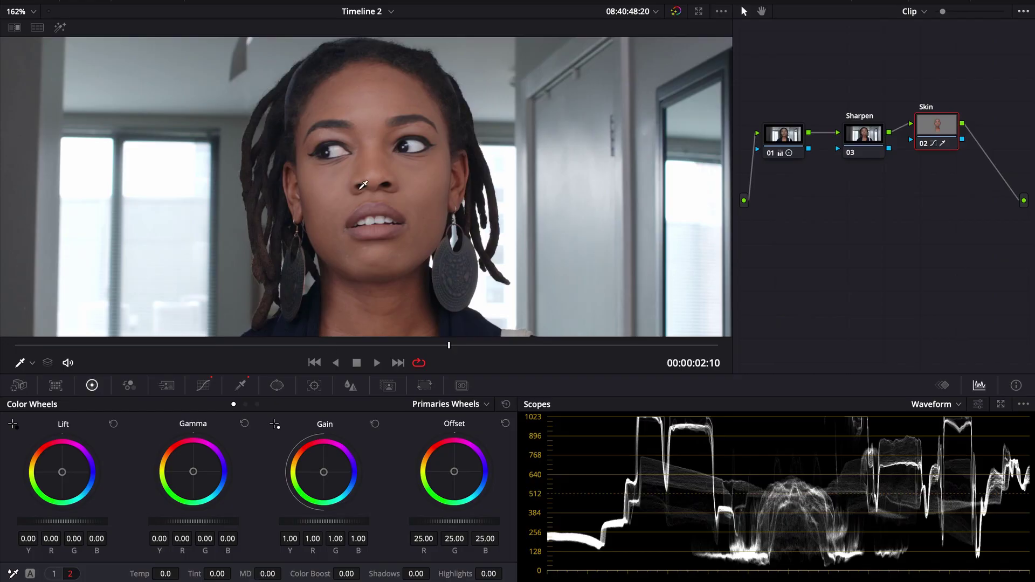
pyautogui.scroll(3, 416, 218)
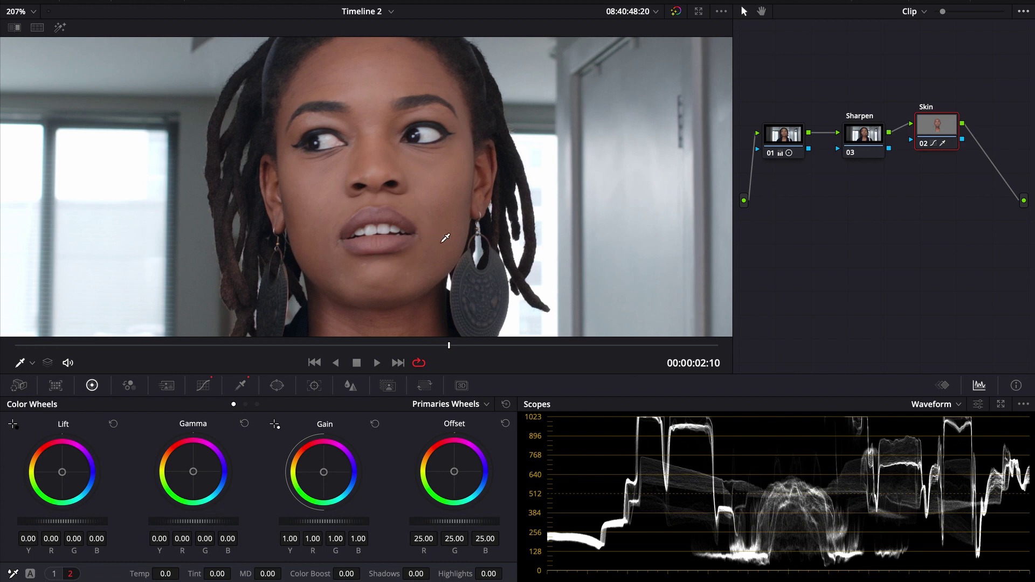
pyautogui.moveTo(247, 575); pyautogui.dragTo(192, 575)
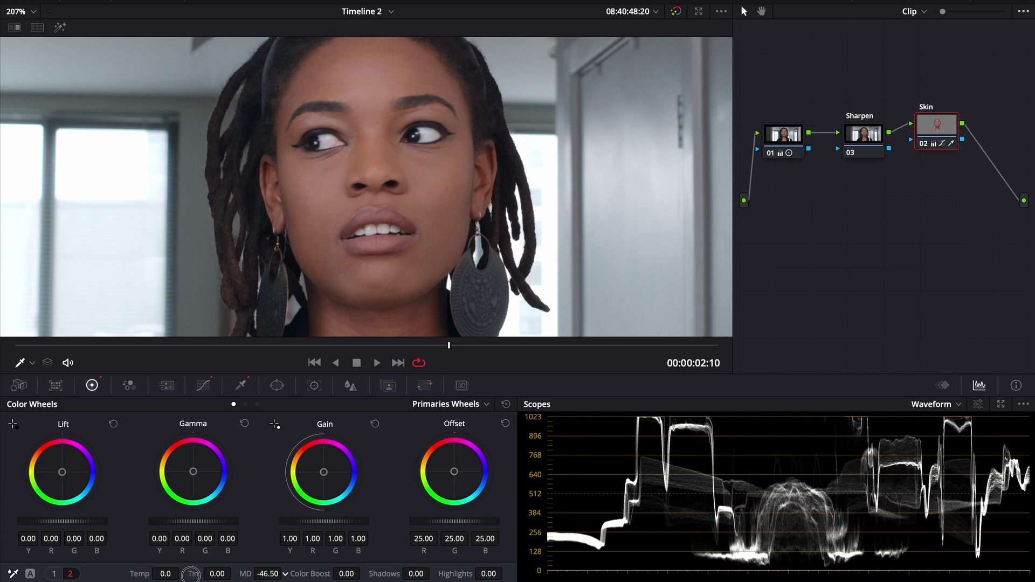
pyautogui.click(247, 575)
pyautogui.moveTo(247, 575); pyautogui.dragTo(248, 576)
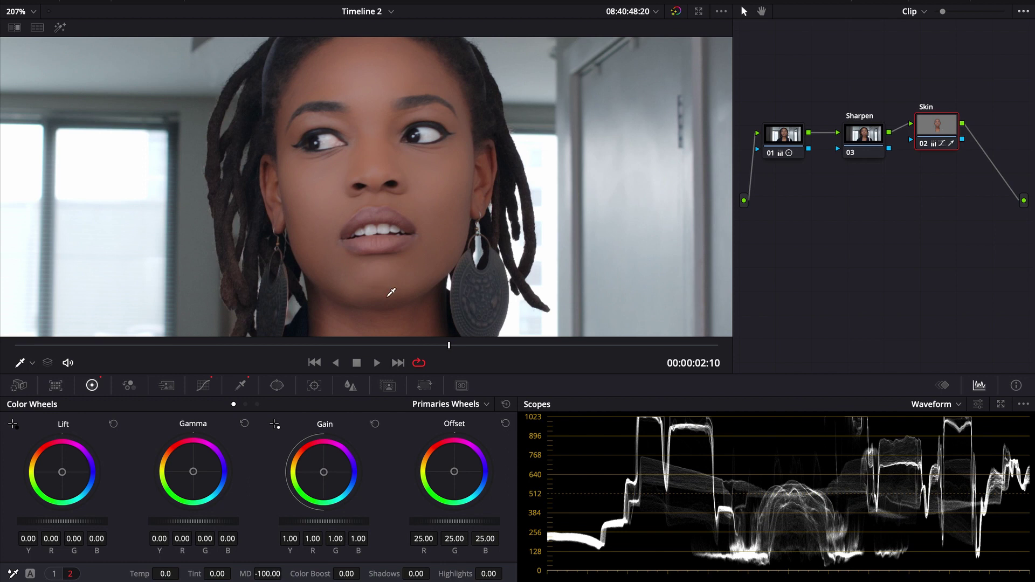
# - Inspect the face up close, reset midtone detail to zero, then settle it at -48
pyautogui.scroll(5, 390, 216)
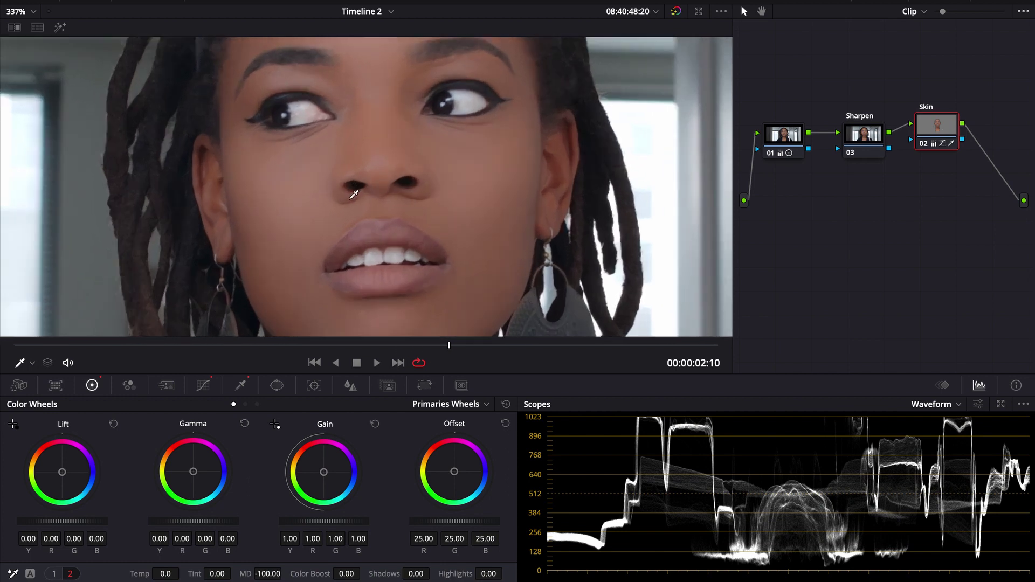
pyautogui.moveTo(474, 261); pyautogui.dragTo(464, 225)
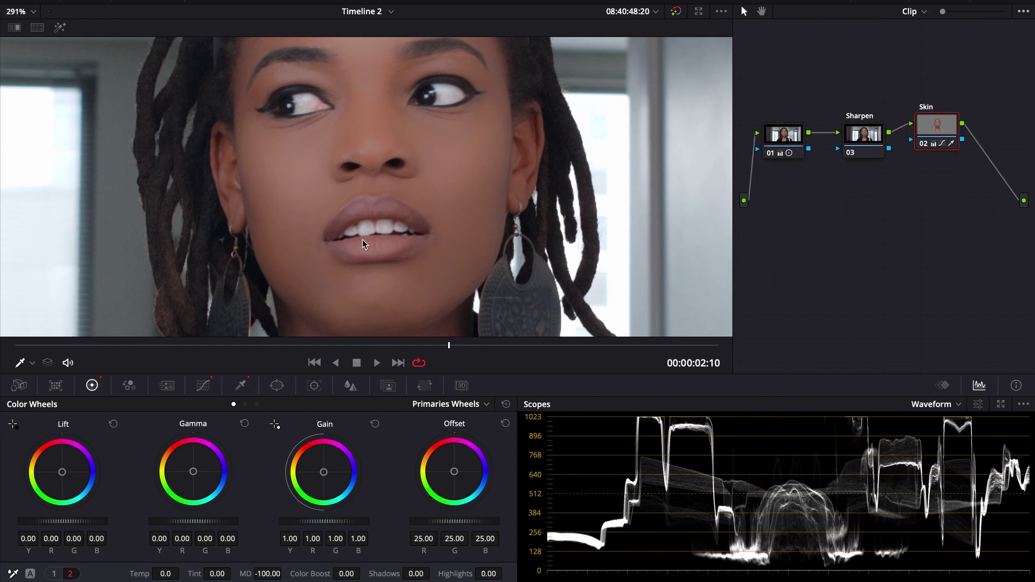
pyautogui.scroll(-1, 436, 92)
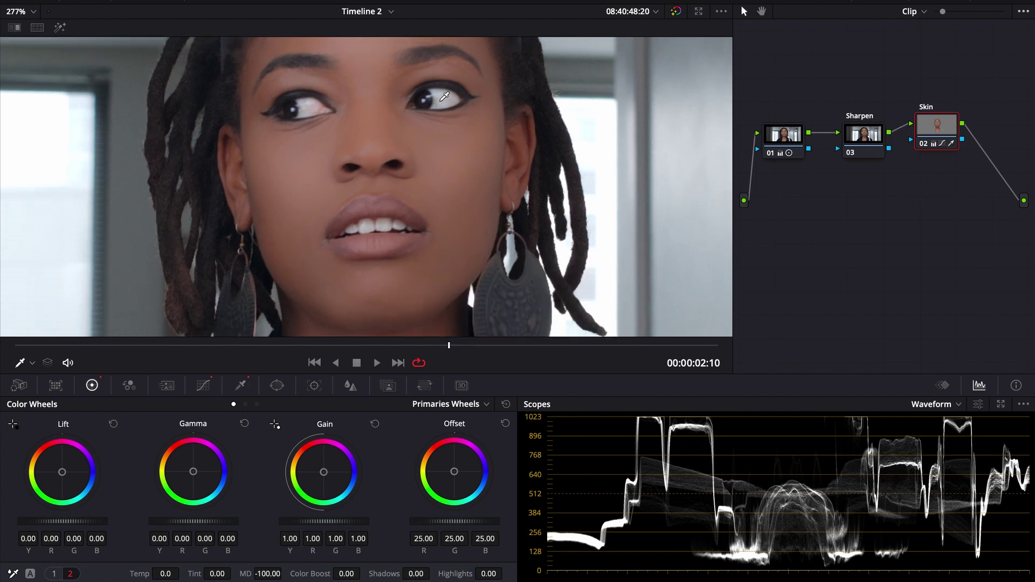
pyautogui.scroll(4, 427, 268)
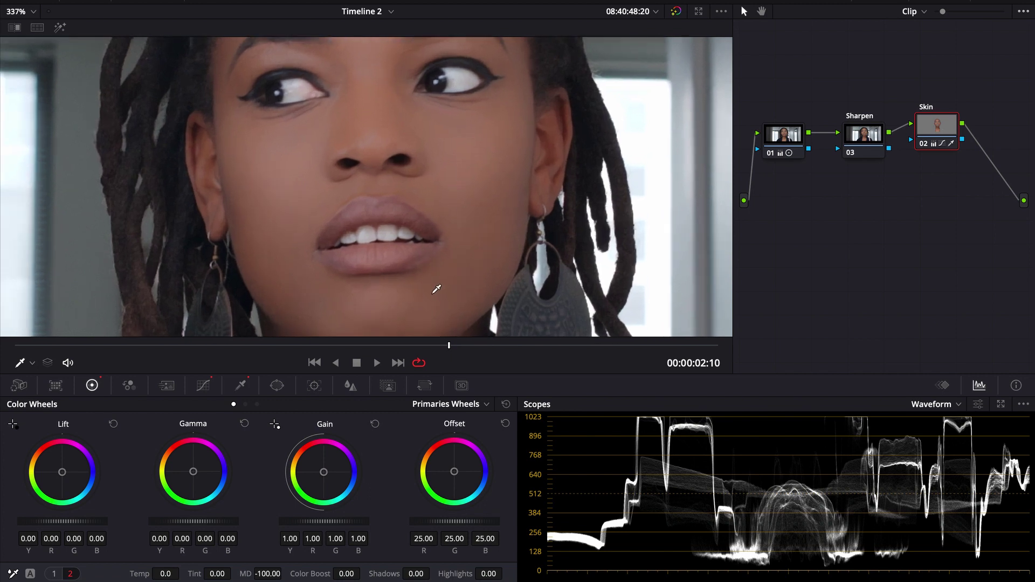
pyautogui.scroll(-1, 437, 290)
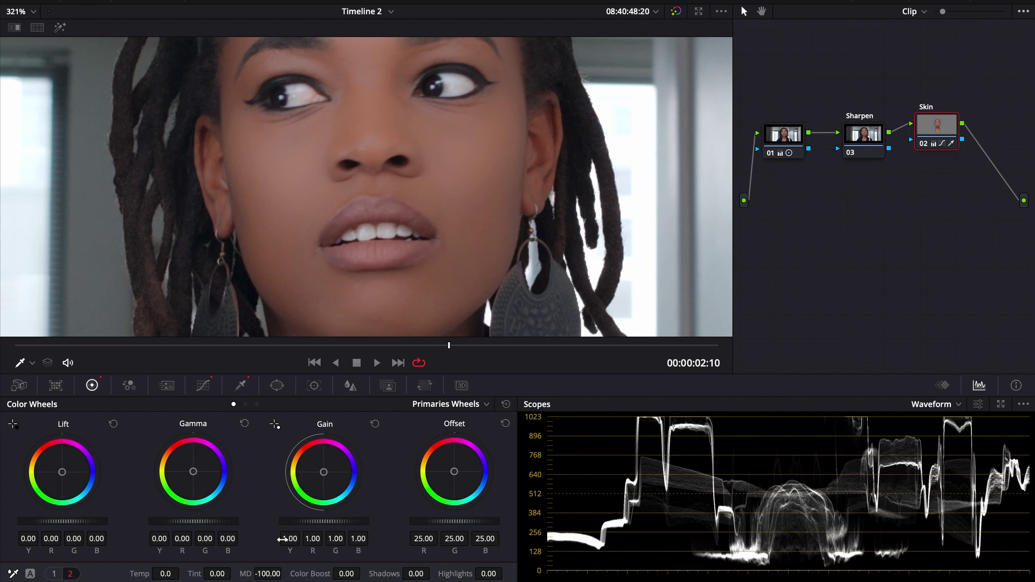
pyautogui.moveTo(246, 573); pyautogui.dragTo(247, 573)
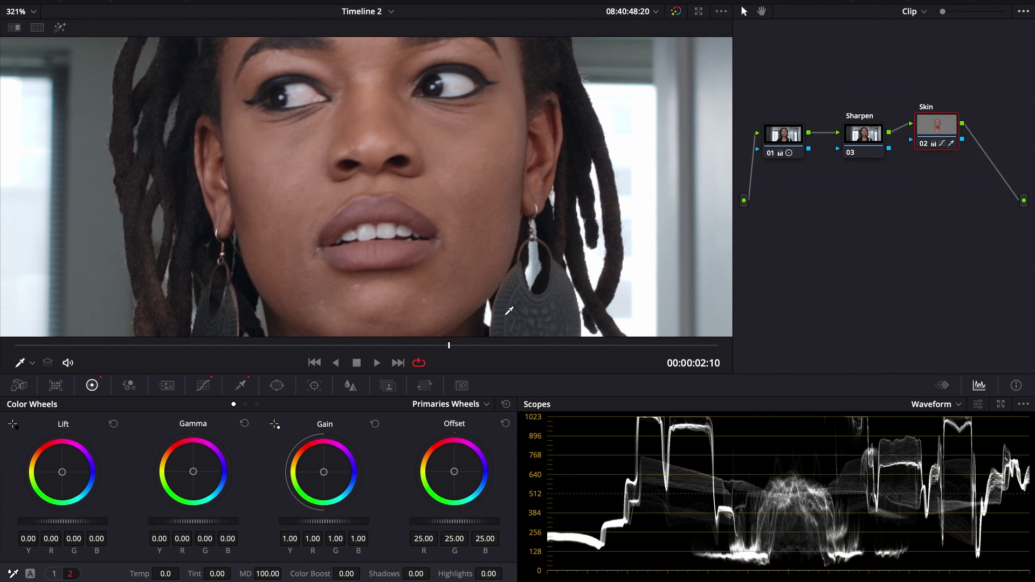
pyautogui.doubleClick(246, 574)
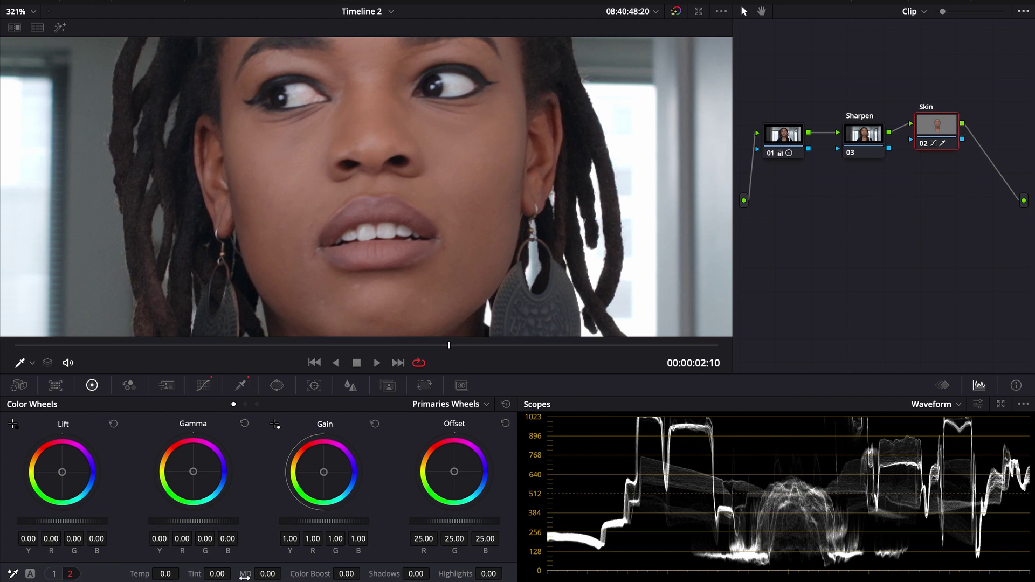
pyautogui.moveTo(250, 574); pyautogui.dragTo(220, 576)
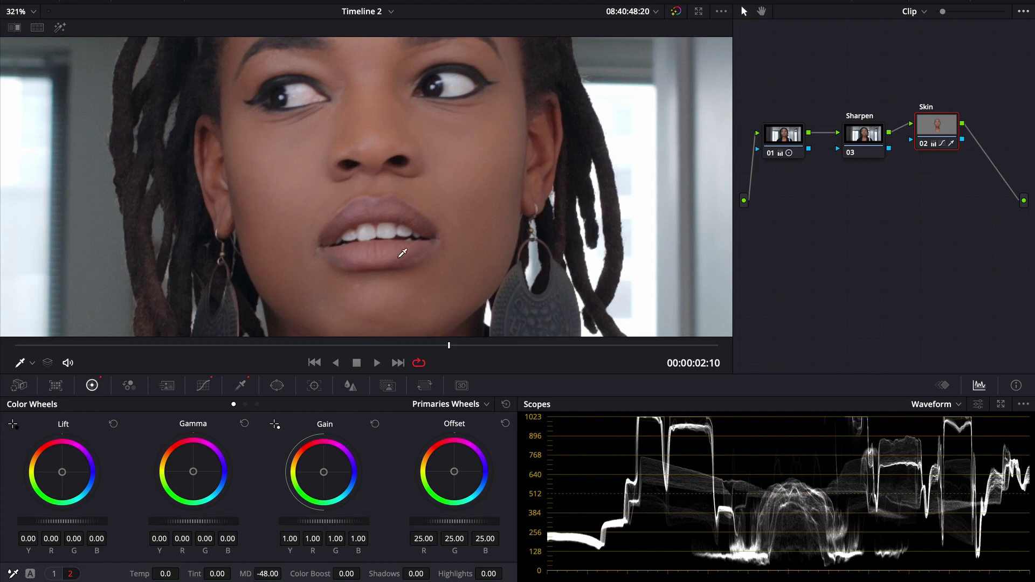
pyautogui.scroll(-5, 408, 246)
pyautogui.scroll(-2, 408, 246)
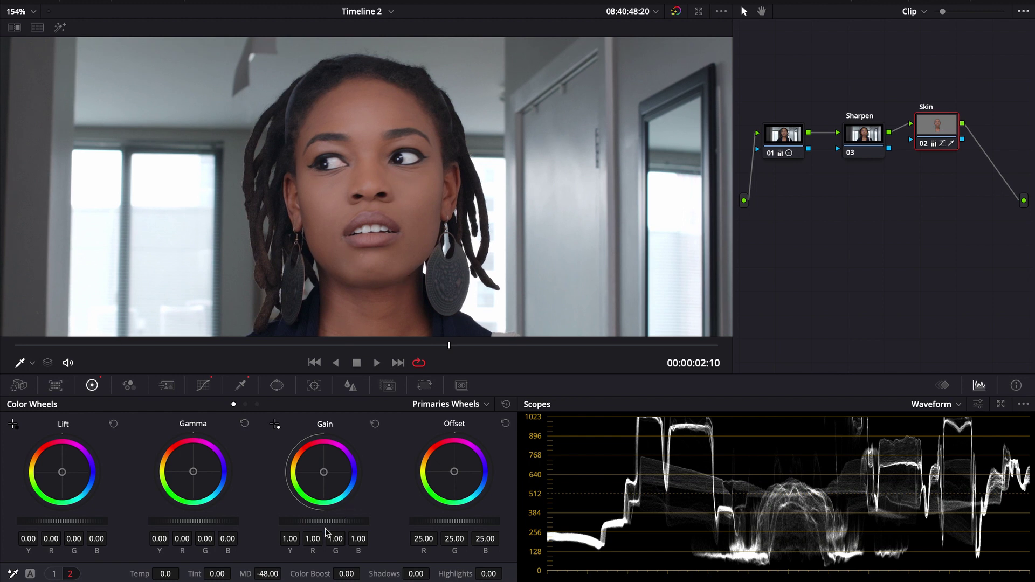
# - Set the Skin node's midtone detail to -58
pyautogui.moveTo(265, 576); pyautogui.dragTo(247, 574)
pyautogui.scroll(-2, 436, 287)
pyautogui.scroll(-1, 436, 287)
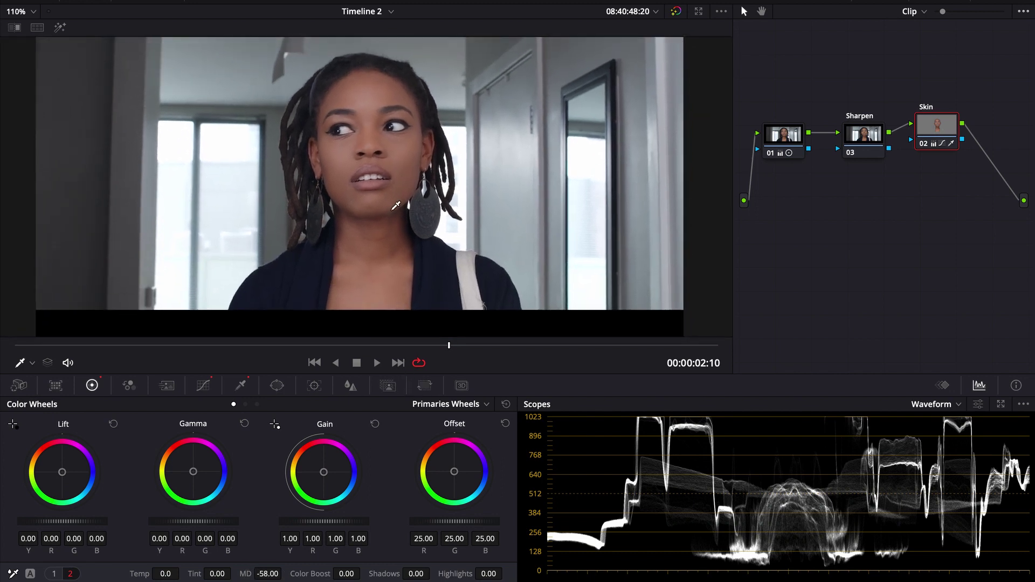
pyautogui.scroll(2, 395, 221)
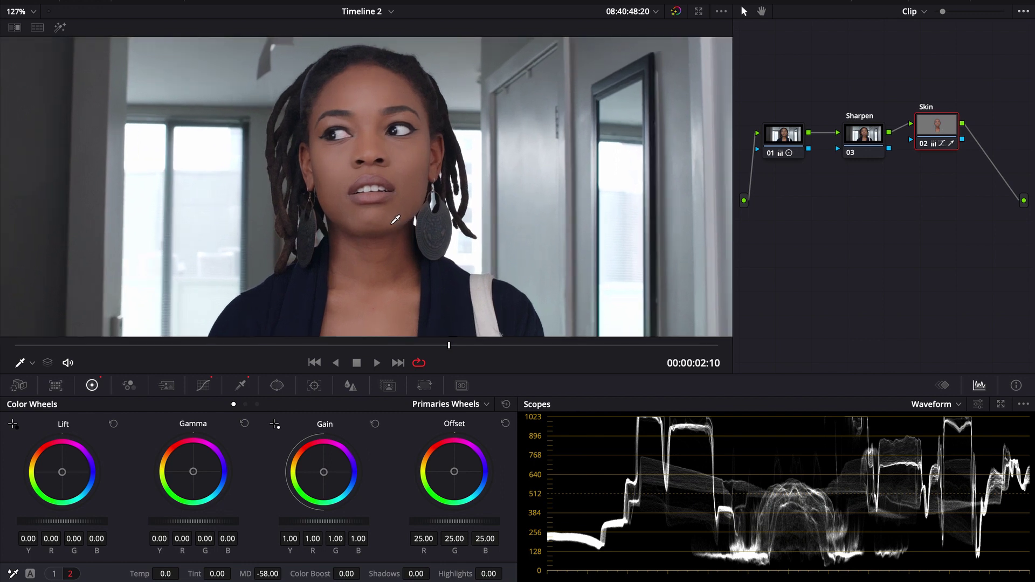
pyautogui.scroll(2, 409, 247)
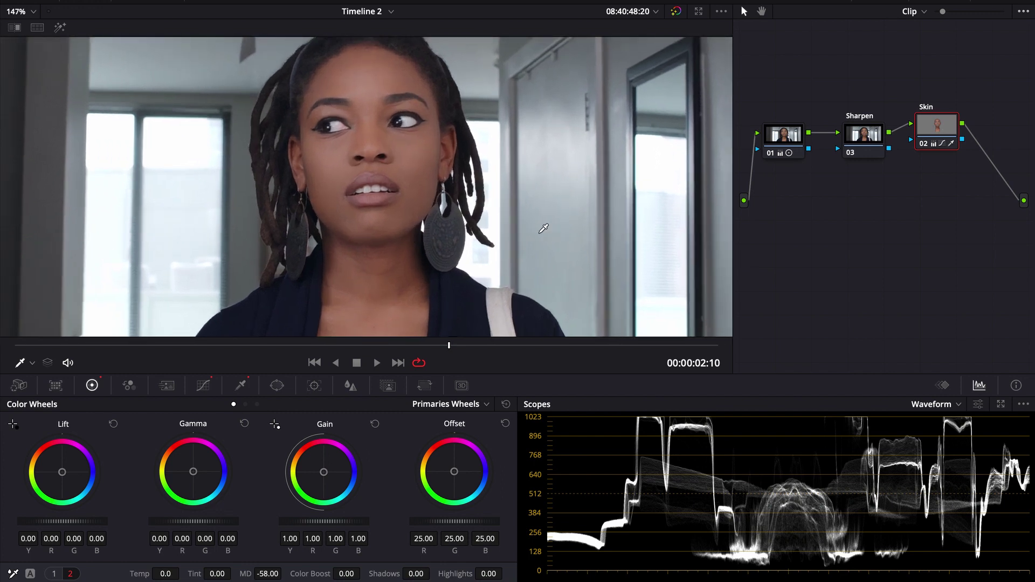
# - Bypass and re-enable the Skin node with Ctrl+D to compare the face
pyautogui.hotkey('ctrl', 'd')
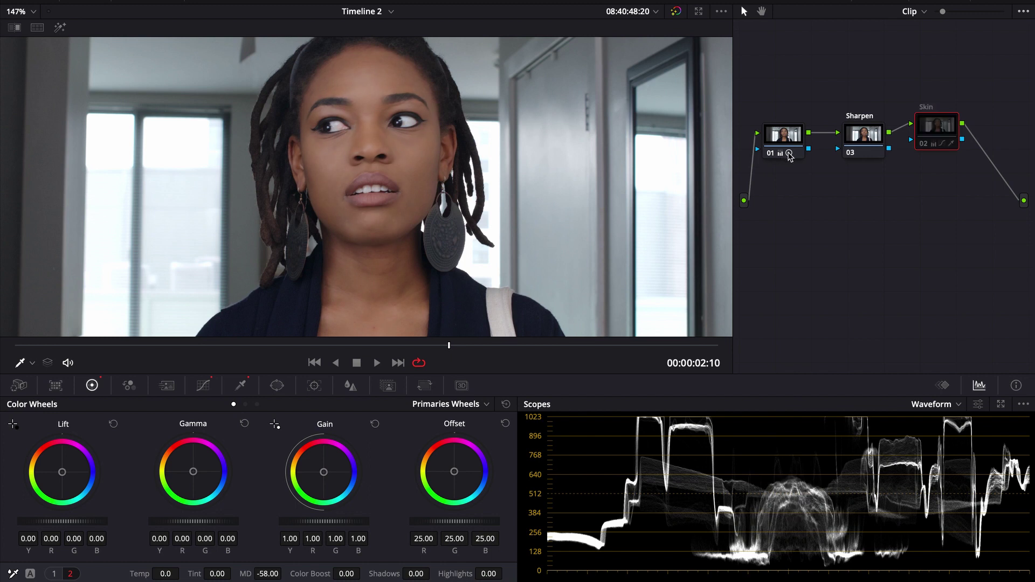
pyautogui.hotkey('ctrl', 'd')
pyautogui.hotkey('ctrl', 'd')
pyautogui.hotkey('ctrl', 'd')
pyautogui.hotkey('ctrl', 'd')
pyautogui.hotkey('ctrl', 'd')
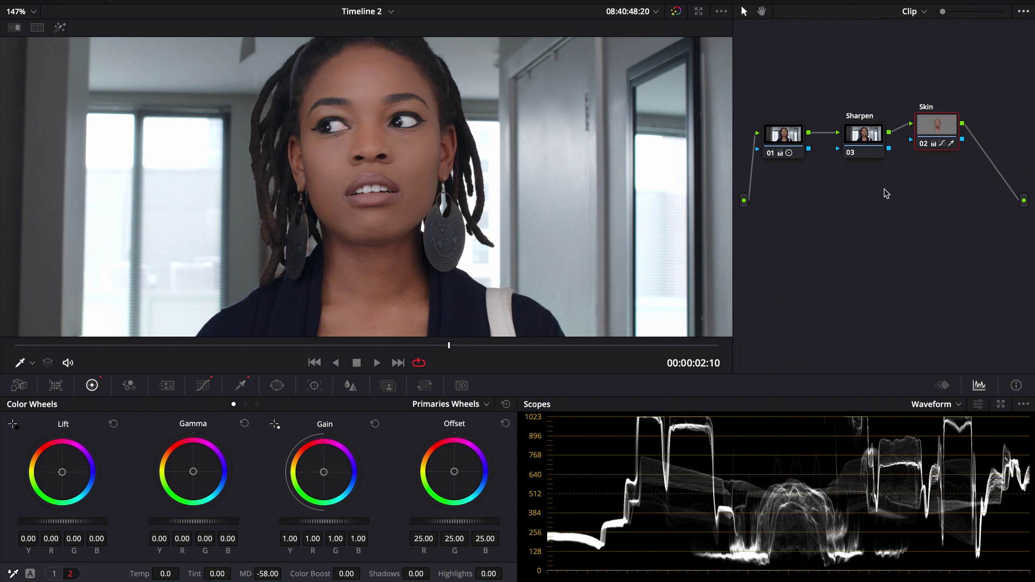
pyautogui.click(867, 145)
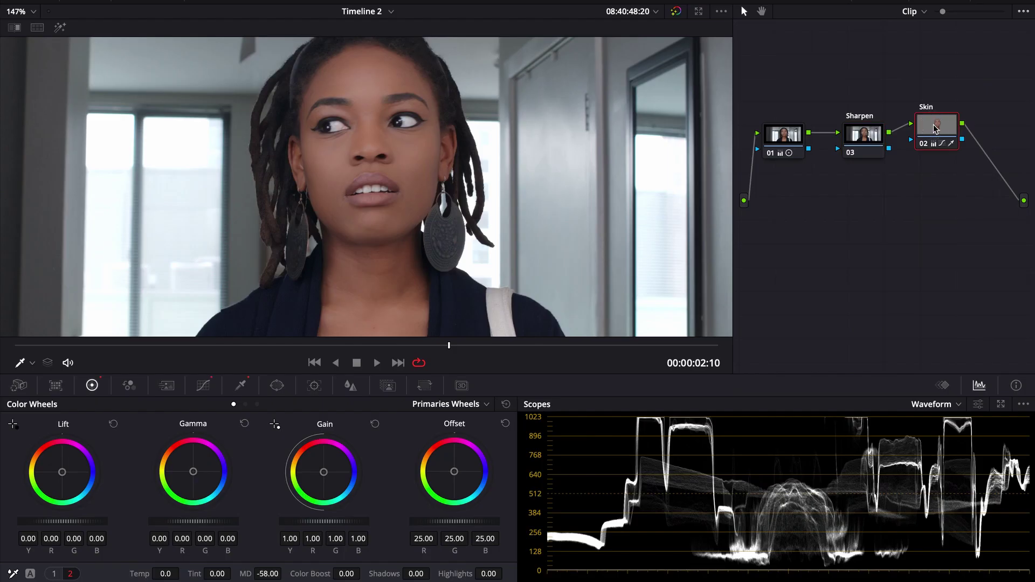
# - Select the Sharpen node (03) in the node editor
pyautogui.moveTo(935, 128)
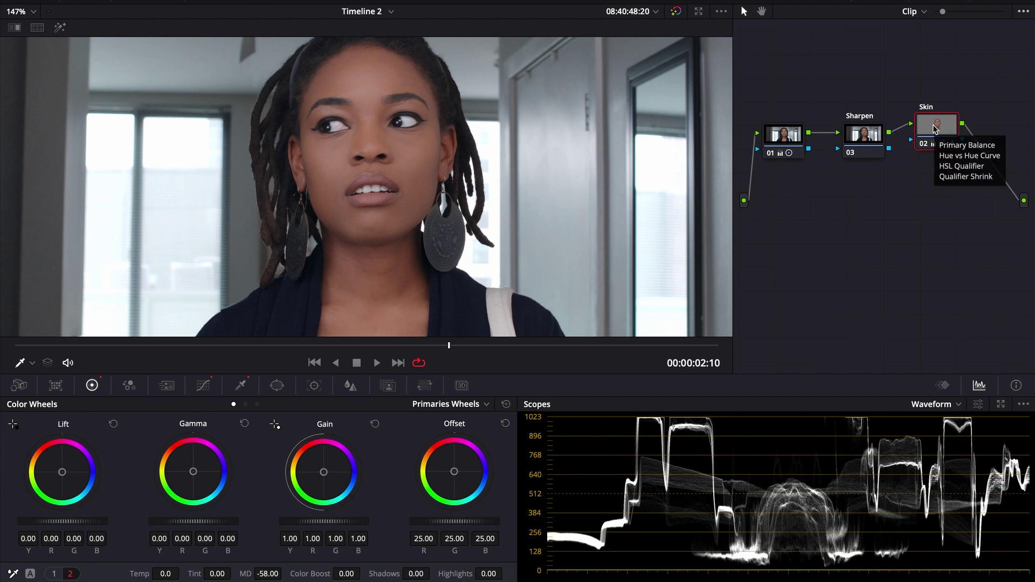
pyautogui.click(861, 139)
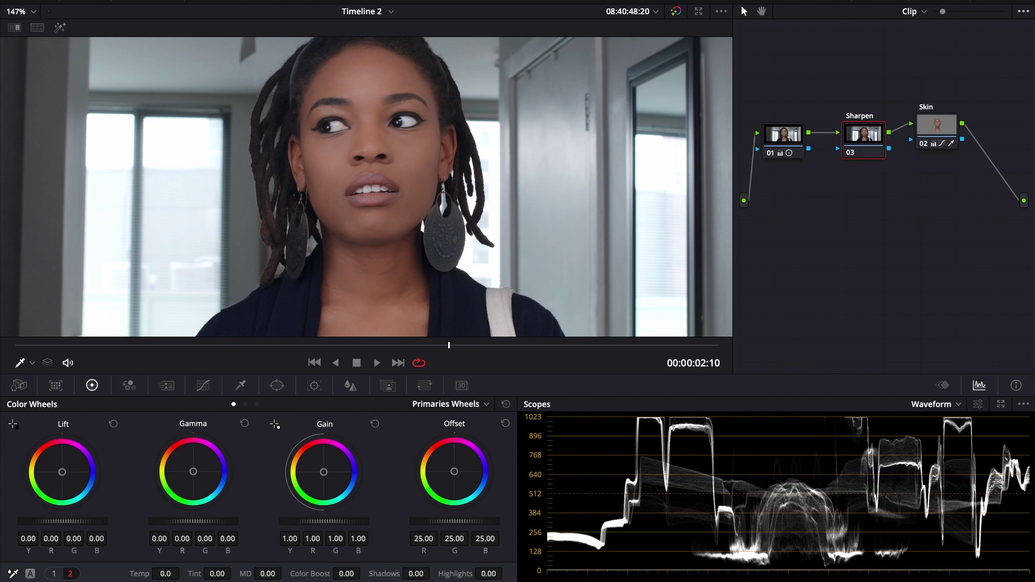
# - Switch the node's Blur palette to Sharpen mode and lower the RGB radius to 0.48
pyautogui.click(350, 387)
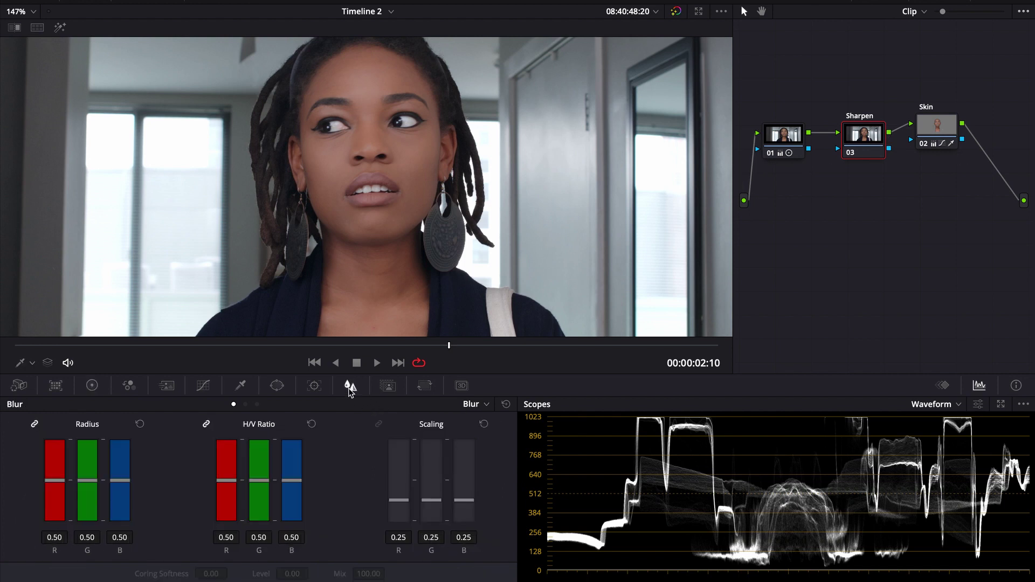
pyautogui.click(487, 405)
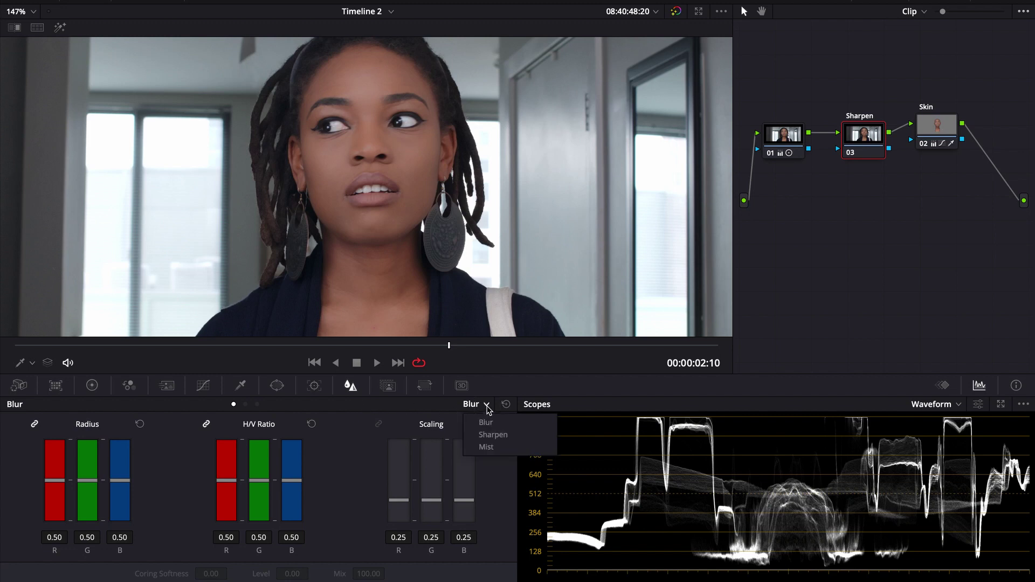
pyautogui.click(492, 435)
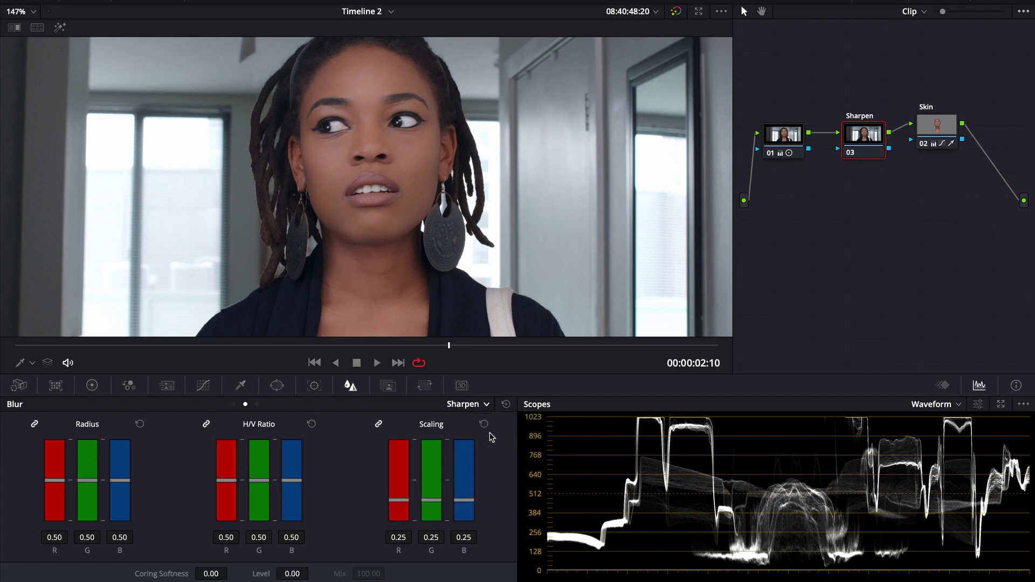
pyautogui.moveTo(121, 485); pyautogui.dragTo(122, 486)
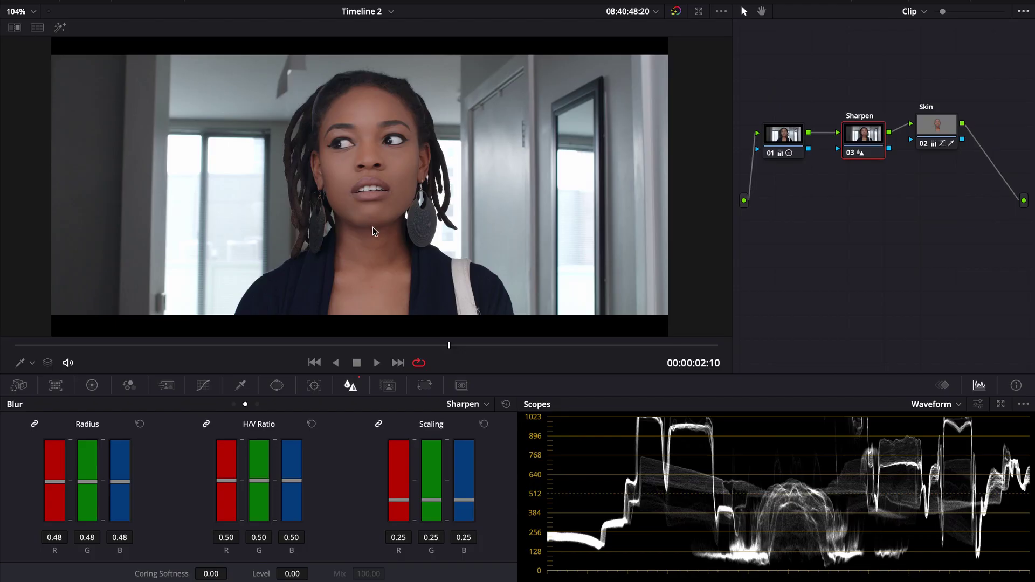
# - Replay the clip from the start to review the sharpening, then reselect the Skin node
pyautogui.moveTo(59, 346); pyautogui.dragTo(16, 346)
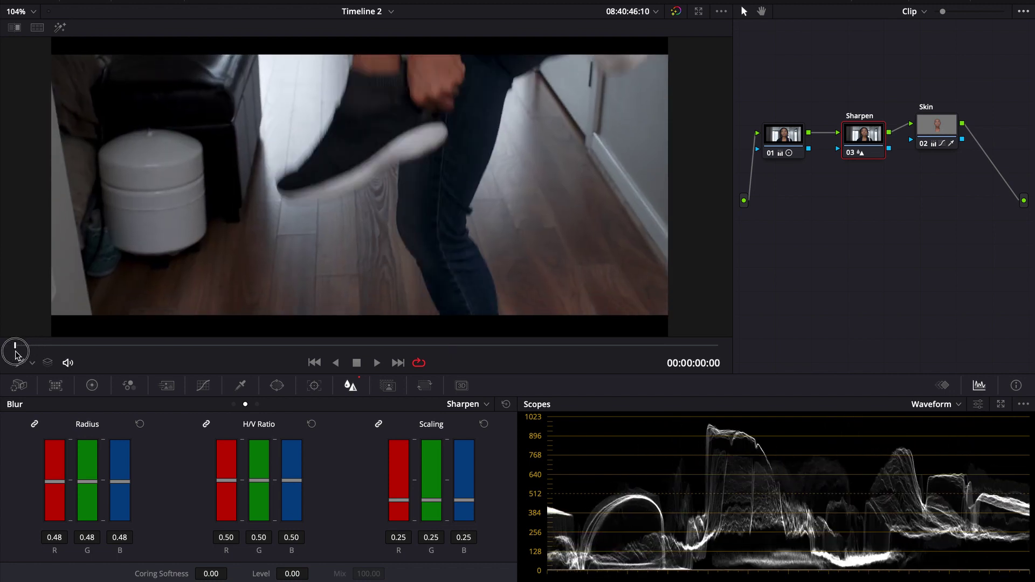
pyautogui.press('space')
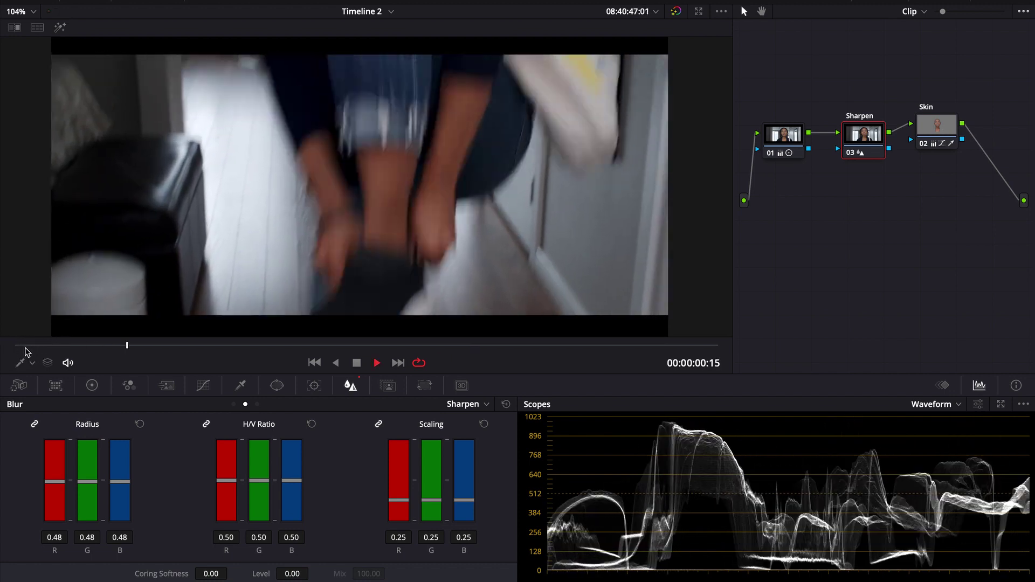
pyautogui.press('space')
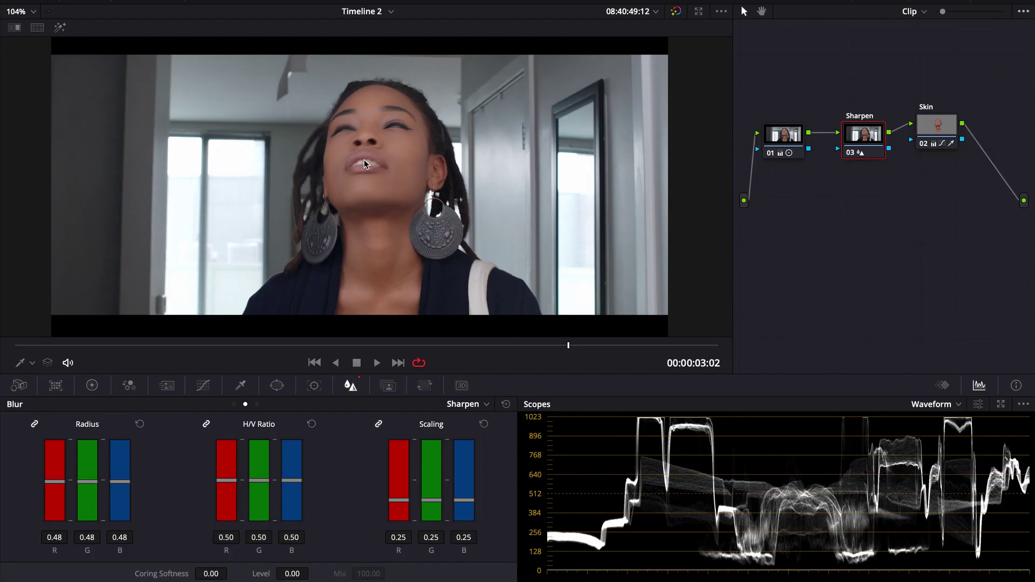
pyautogui.scroll(3, 364, 160)
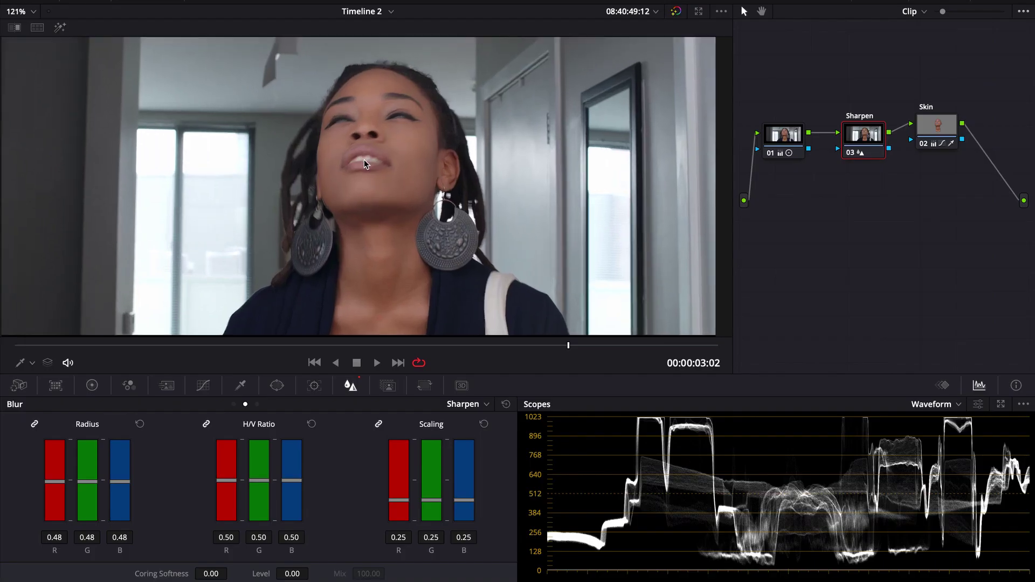
pyautogui.click(938, 130)
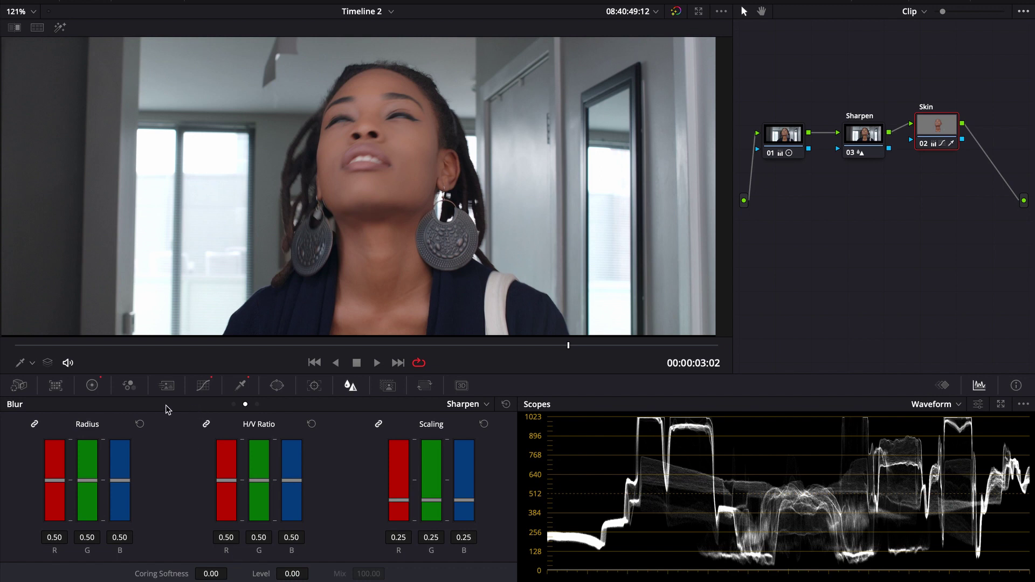
# - Set the Skin node's midtone detail to -51.50, then play from 01:19 to 02:10 to review it
pyautogui.click(92, 386)
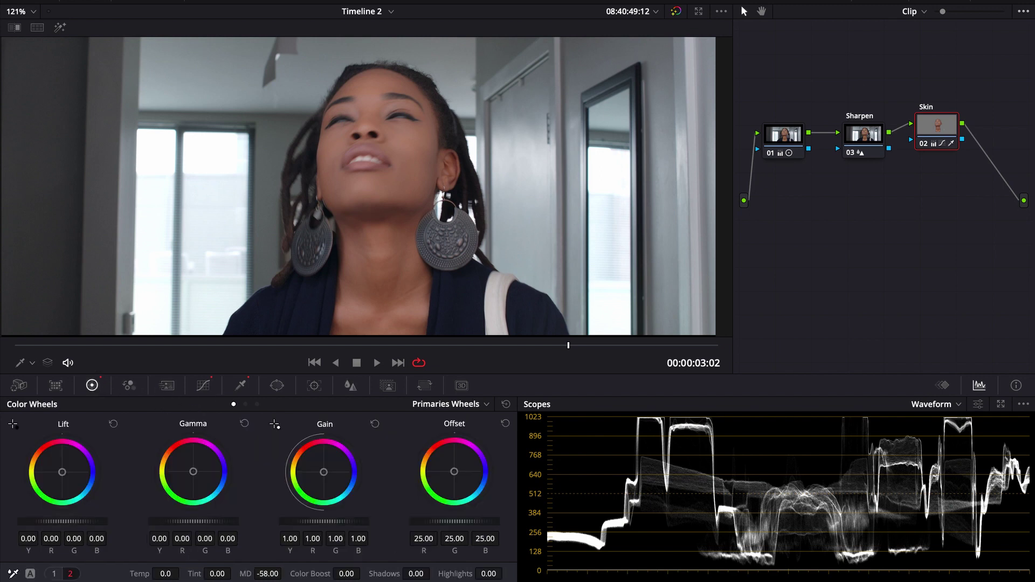
pyautogui.moveTo(270, 573); pyautogui.dragTo(272, 574)
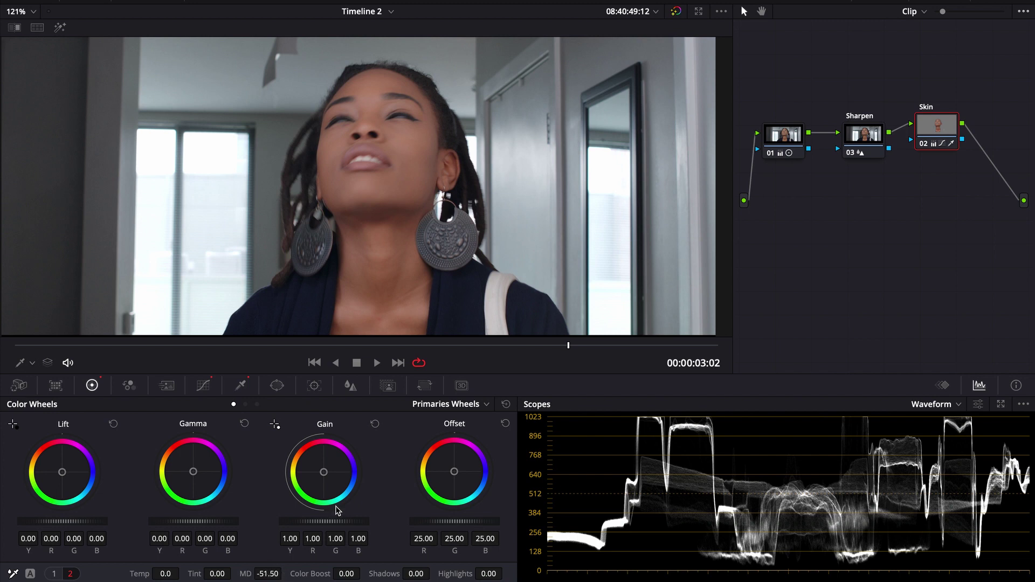
pyautogui.moveTo(345, 345); pyautogui.dragTo(340, 349)
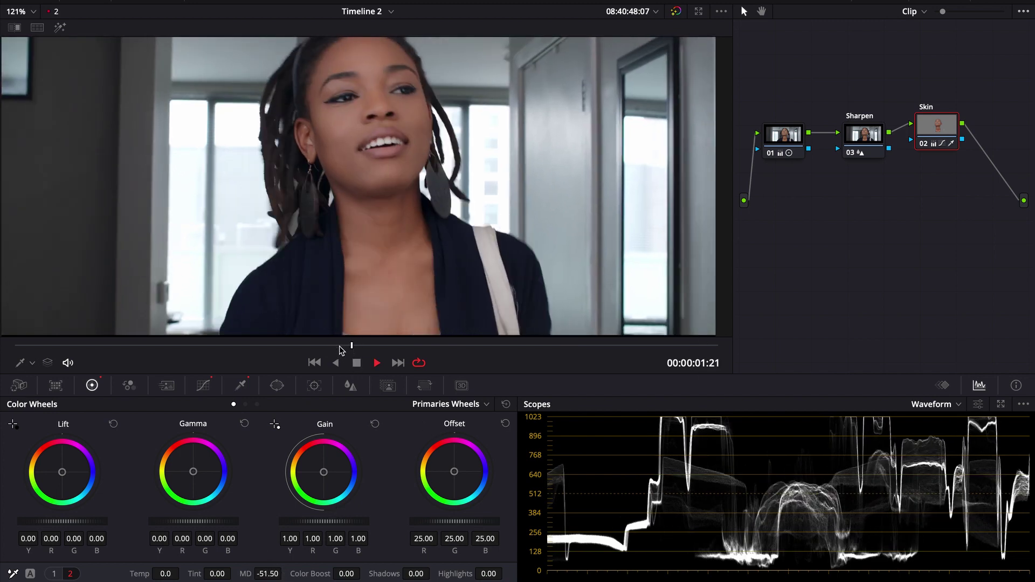
pyautogui.press('space')
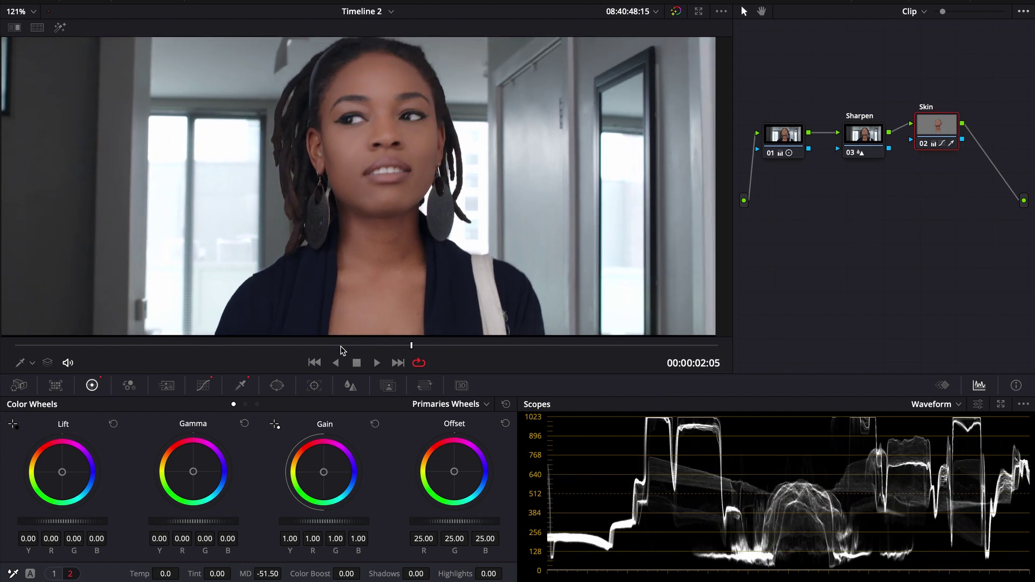
pyautogui.press('space')
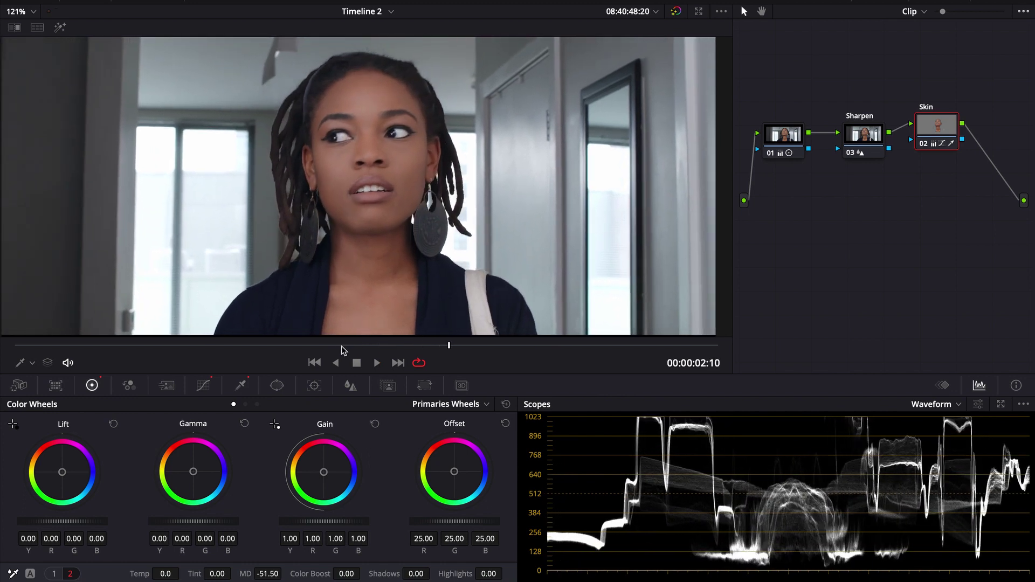